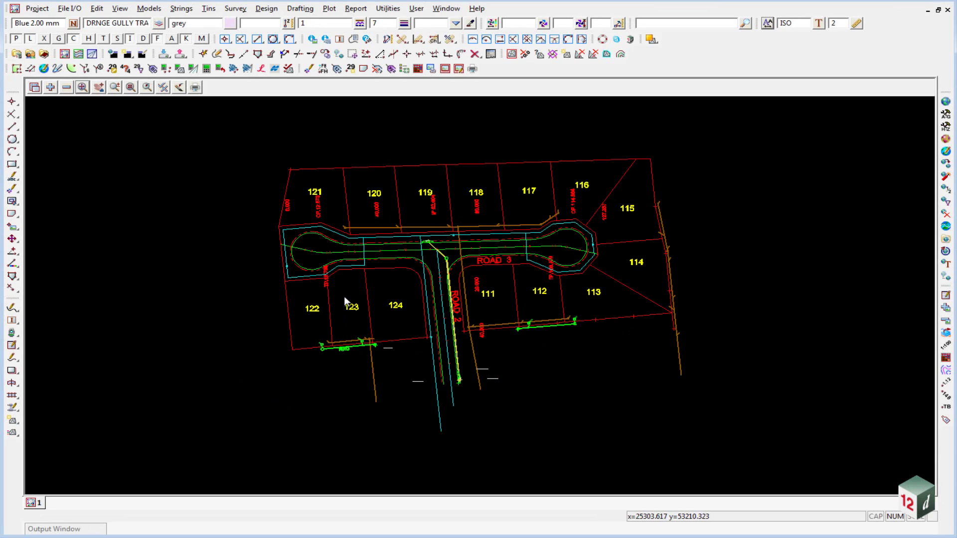
# Step: Retrieve the View Information for view 1, keeping the dialog clear of most of the plan
pyautogui.click(122, 9)
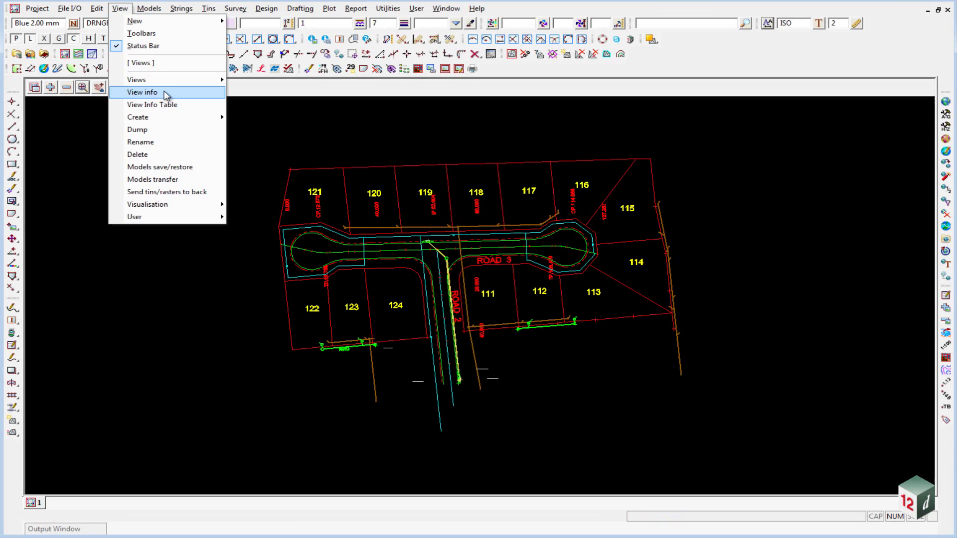
pyautogui.click(324, 110)
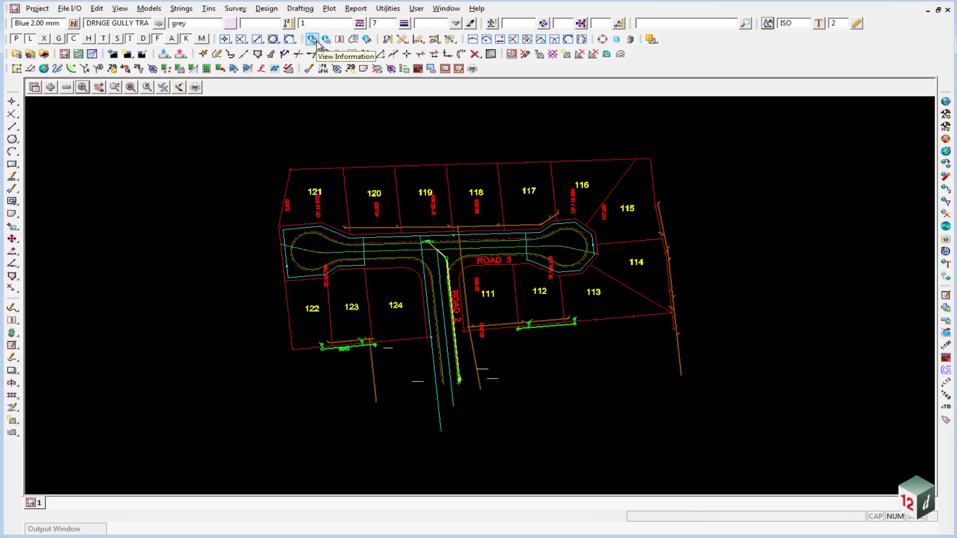
pyautogui.click(312, 39)
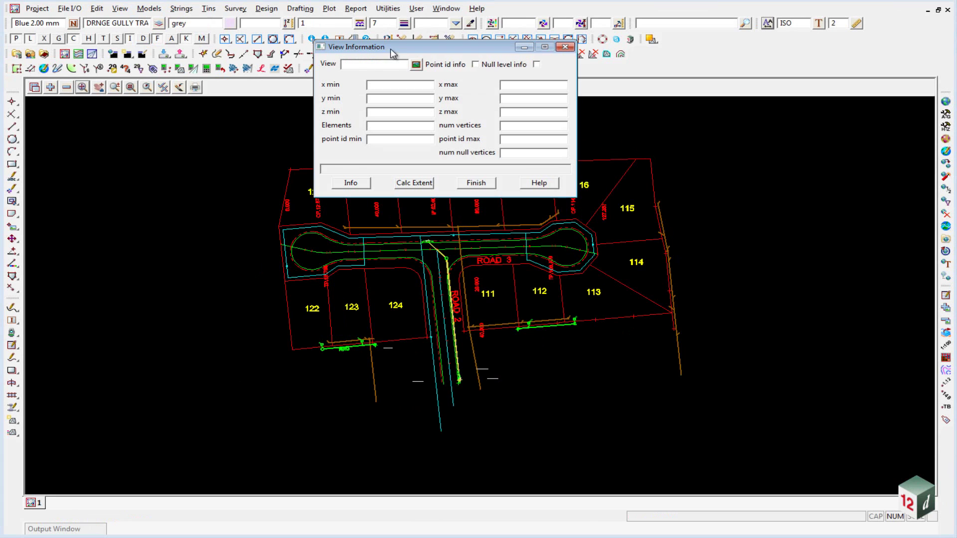
pyautogui.moveTo(390, 50); pyautogui.dragTo(106, 110)
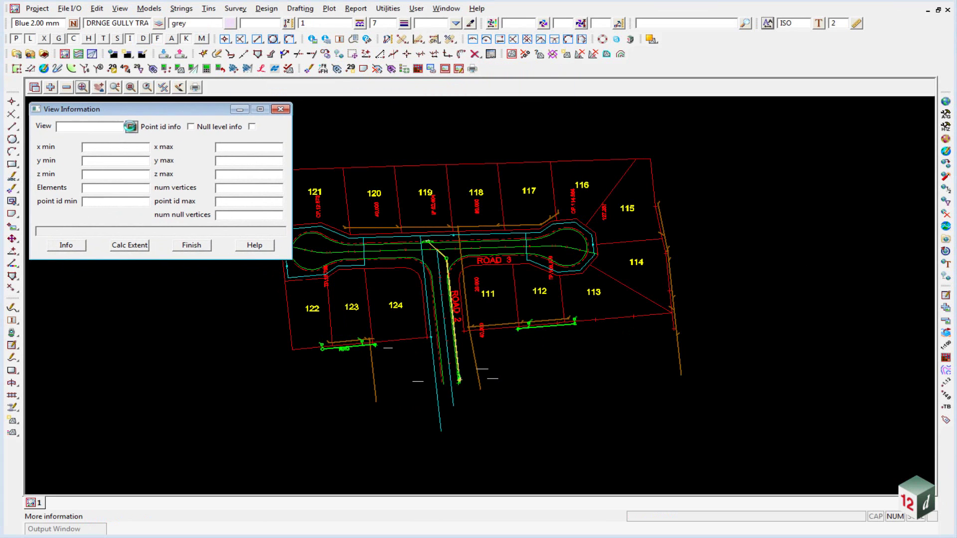
pyautogui.click(131, 127)
pyautogui.click(145, 145)
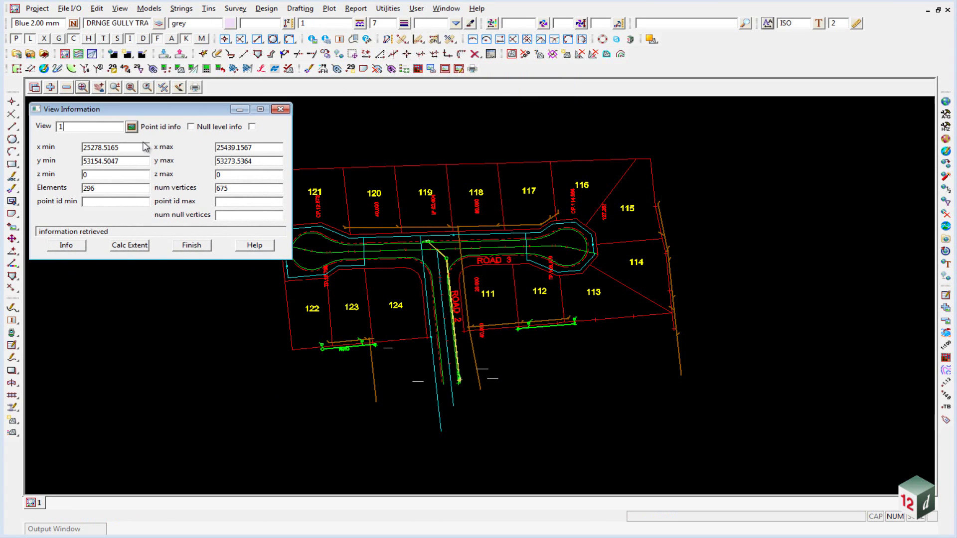
# Step: Recalculate the extents of view 1 and check its minimum and maximum z values
pyautogui.click(127, 246)
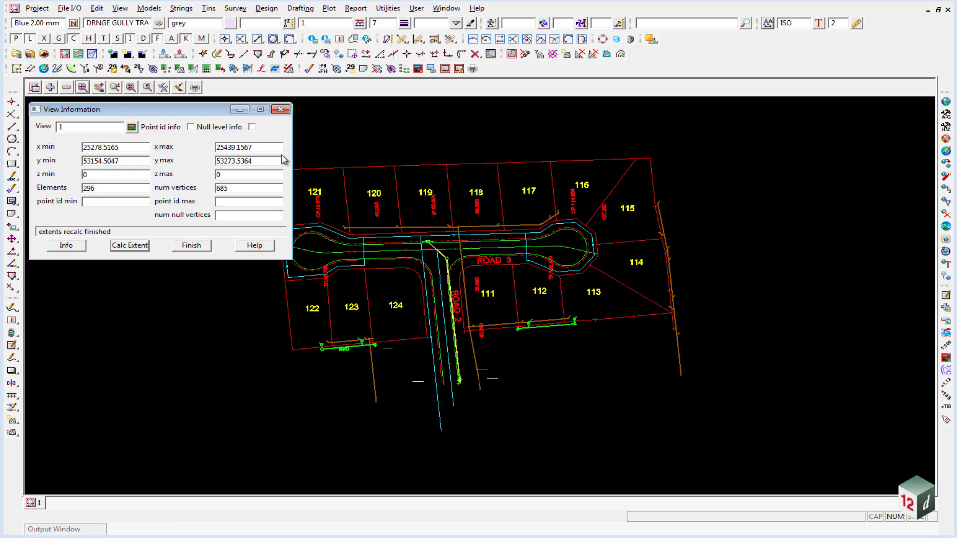
pyautogui.click(84, 176)
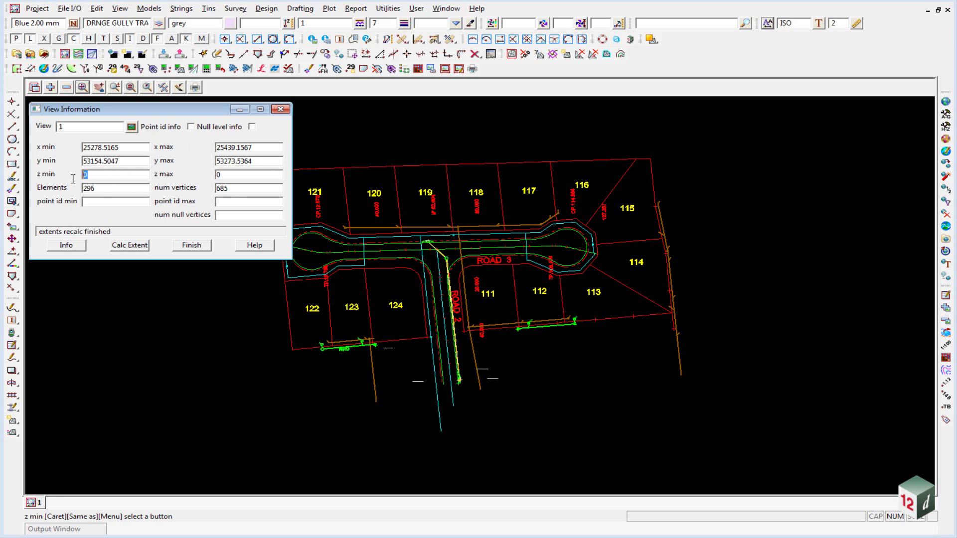
pyautogui.click(229, 175)
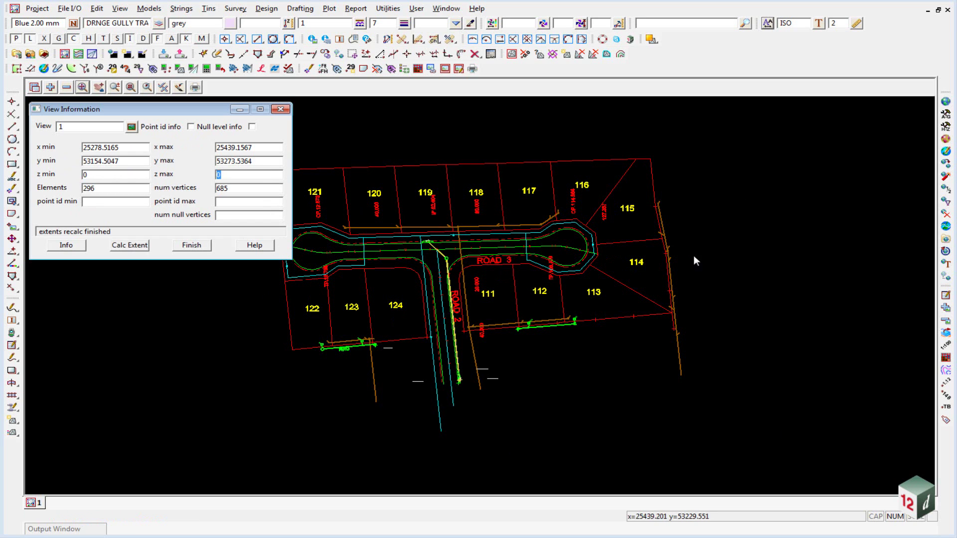
# Step: Open the null height utility and choose view 1 as the data to null
pyautogui.click(387, 9)
pyautogui.moveTo(434, 173)
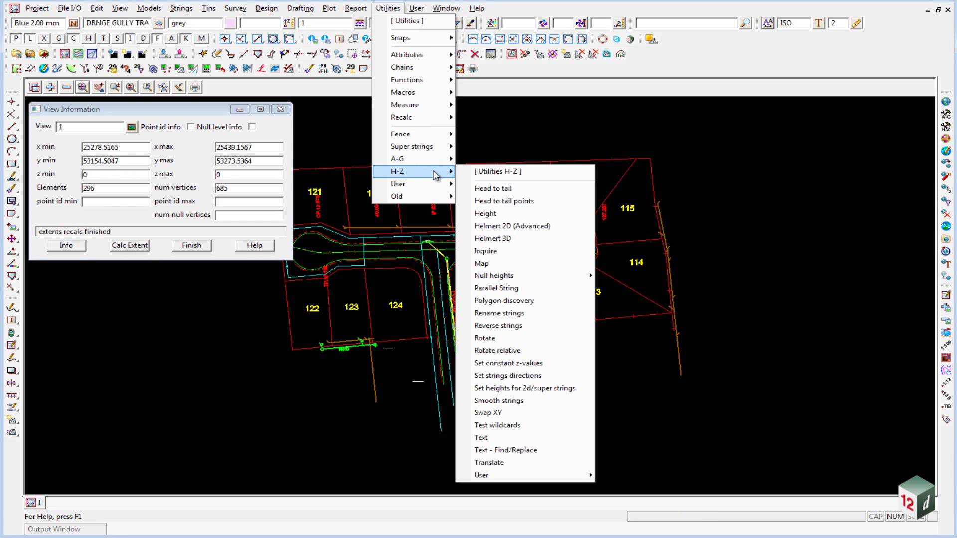
pyautogui.moveTo(546, 275)
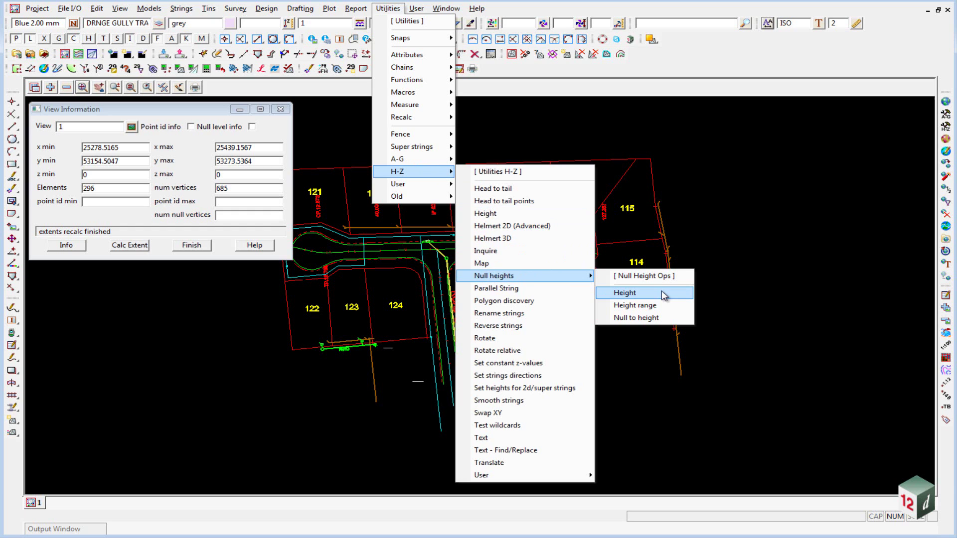
pyautogui.click(589, 118)
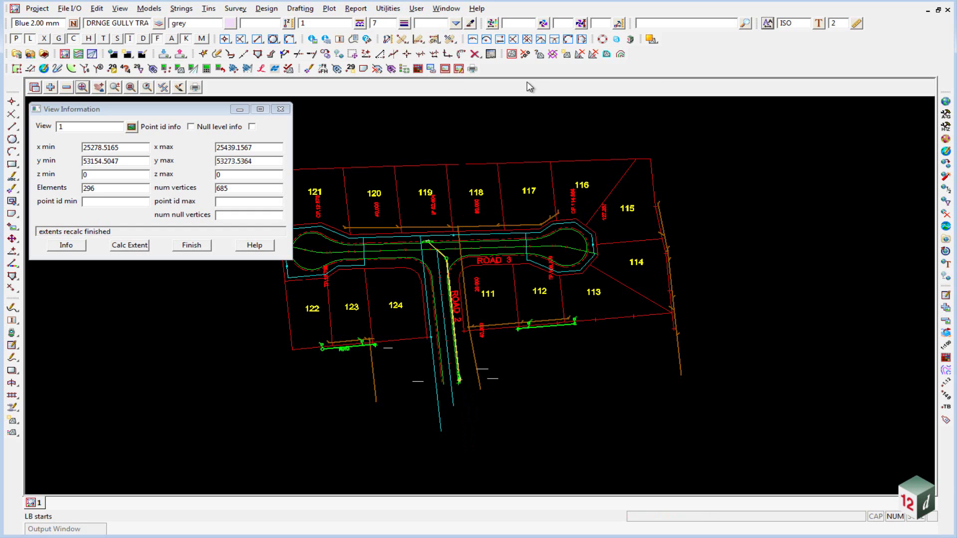
pyautogui.click(524, 54)
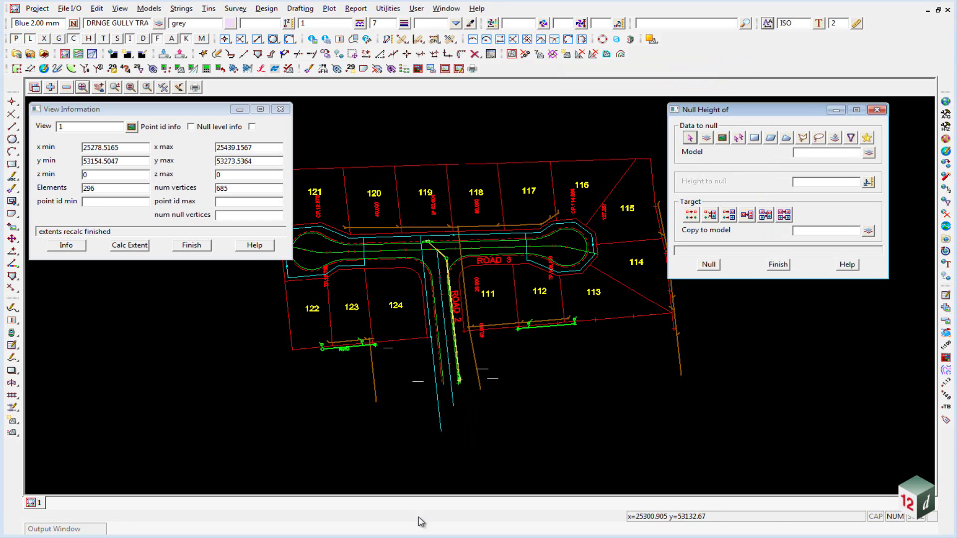
pyautogui.click(723, 139)
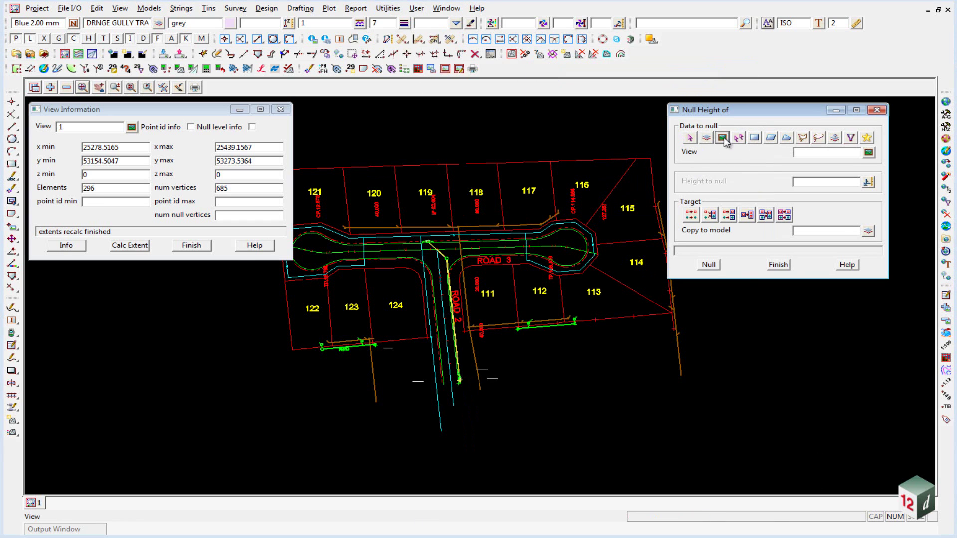
pyautogui.click(868, 152)
pyautogui.click(878, 170)
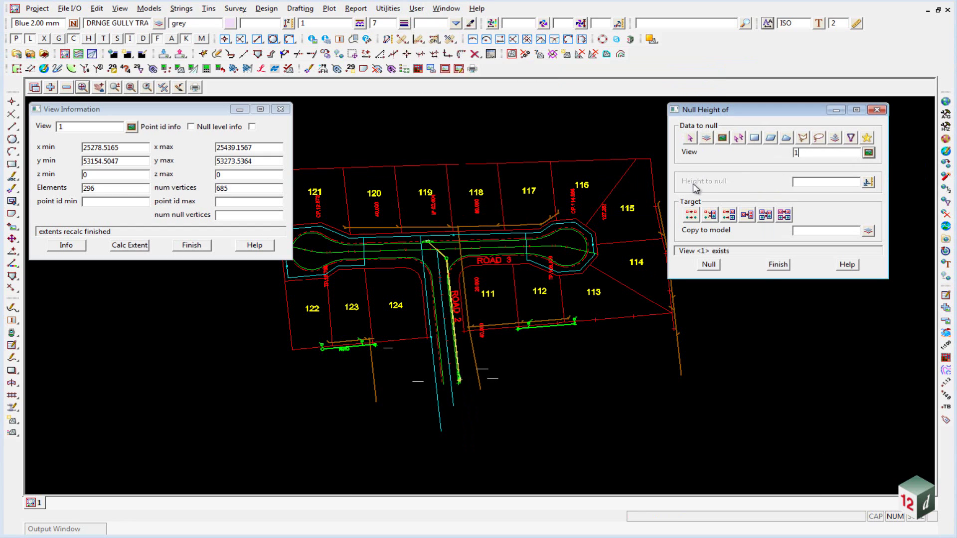
# Step: Null all heights of 0, moving the results to the original models and replacing the existing data
pyautogui.click(814, 181)
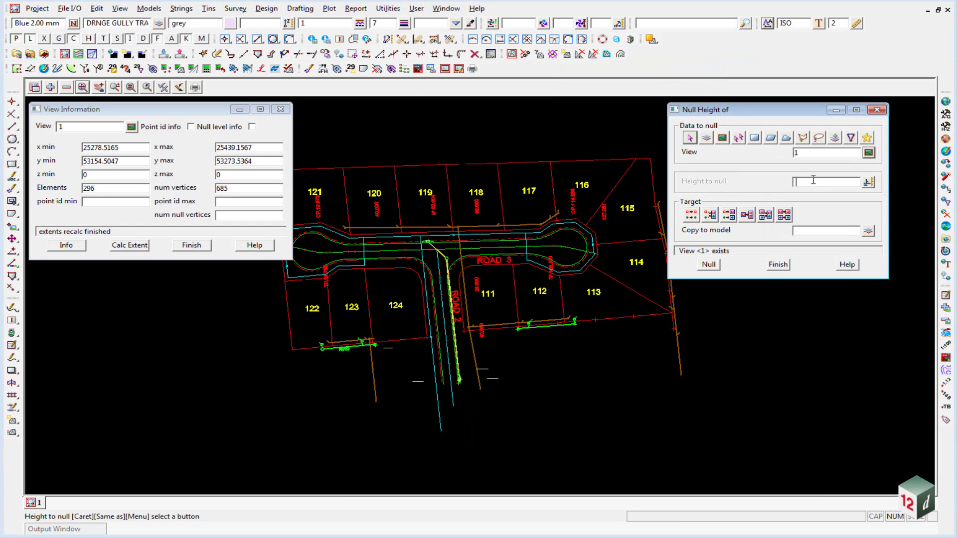
pyautogui.write('0')
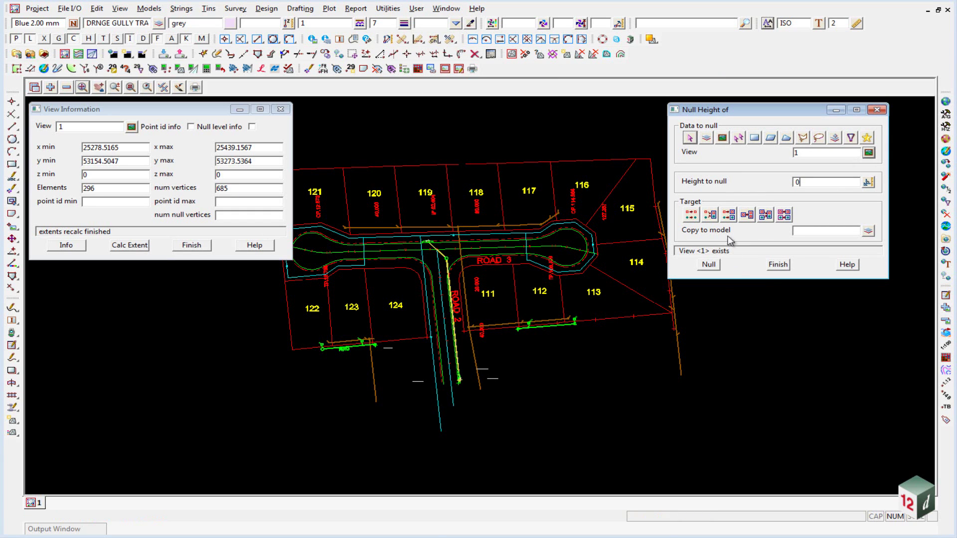
pyautogui.click(693, 219)
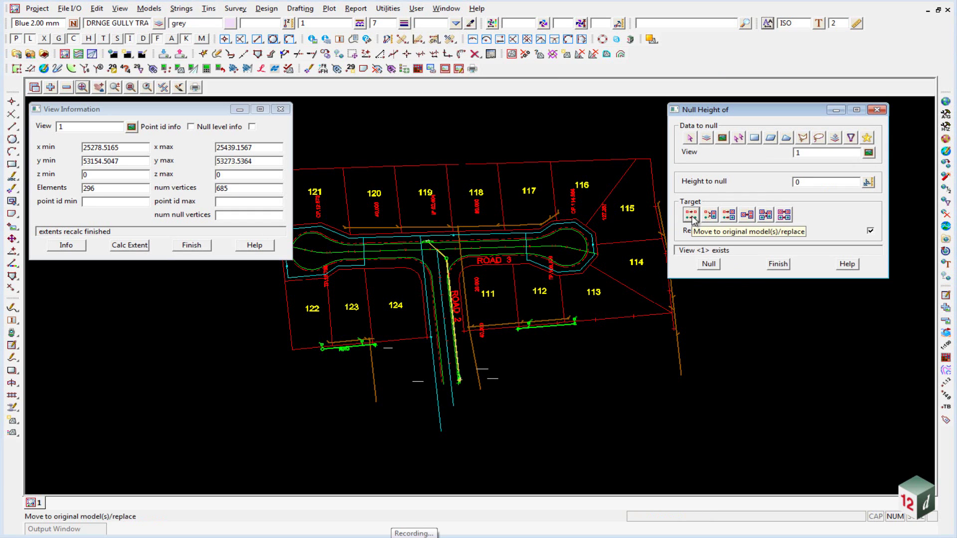
pyautogui.click(710, 265)
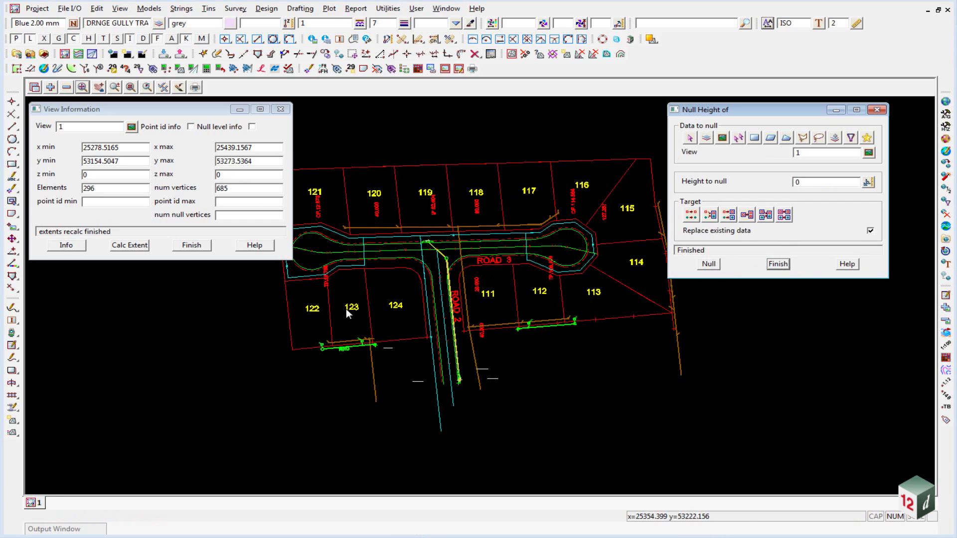
# Step: Recalculate the extents of view 1, recheck its z range, and close the view information and null height dialogs
pyautogui.click(72, 110)
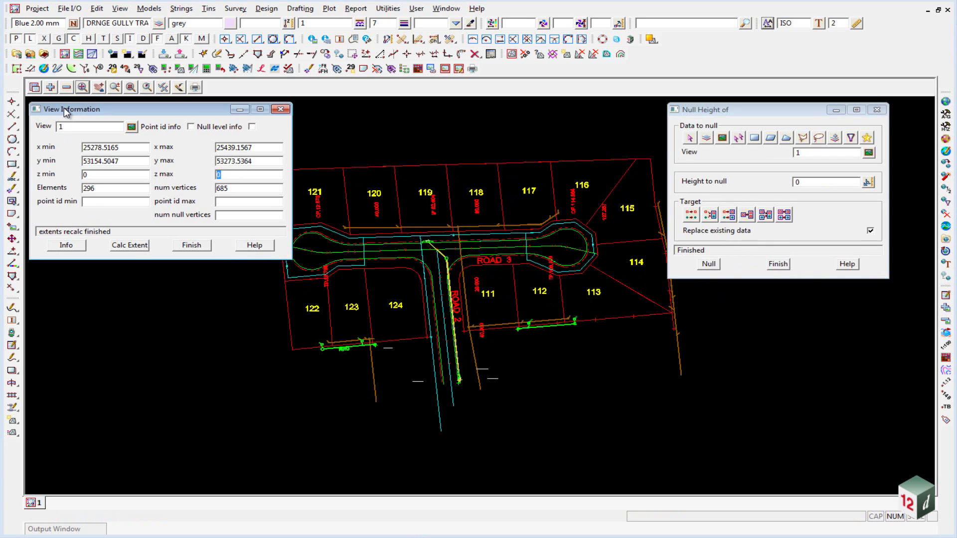
pyautogui.click(120, 249)
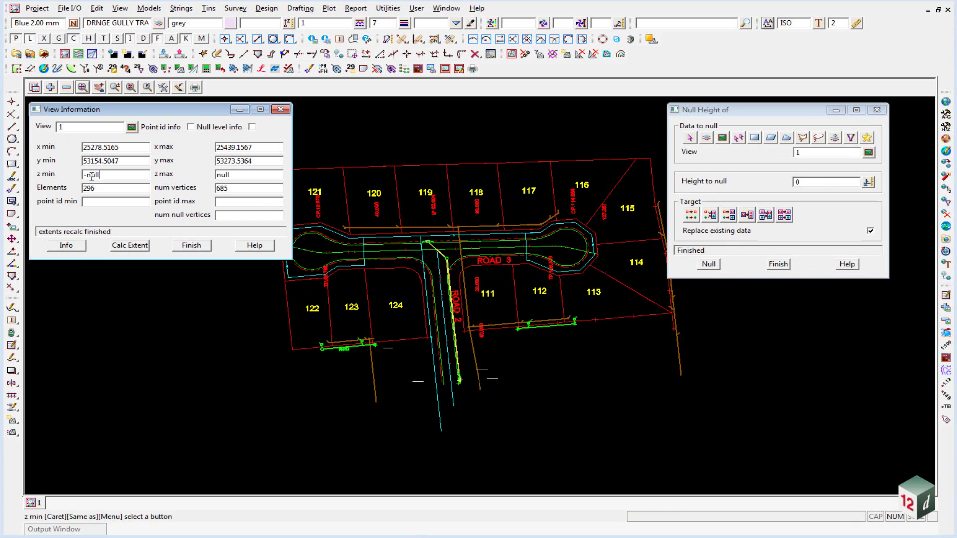
pyautogui.click(148, 178)
pyautogui.click(251, 175)
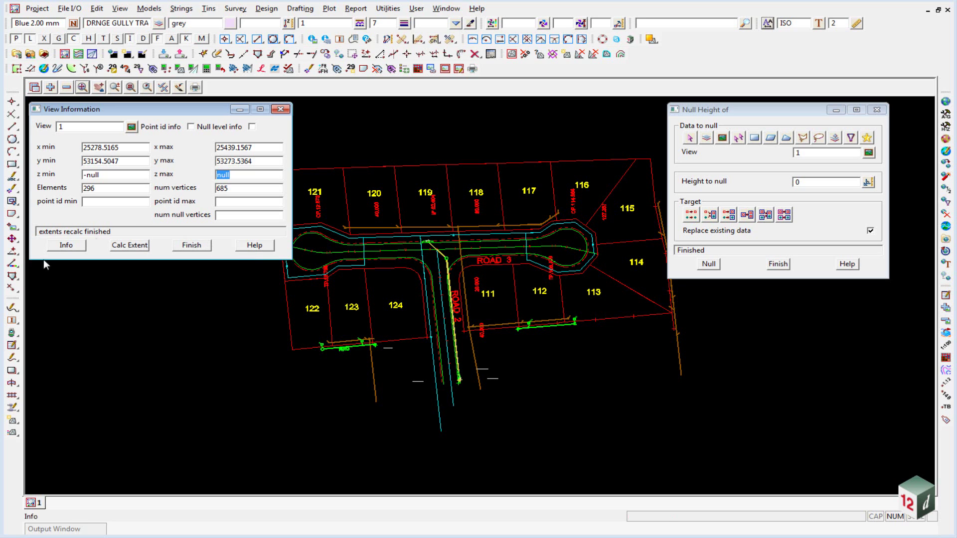
pyautogui.click(190, 247)
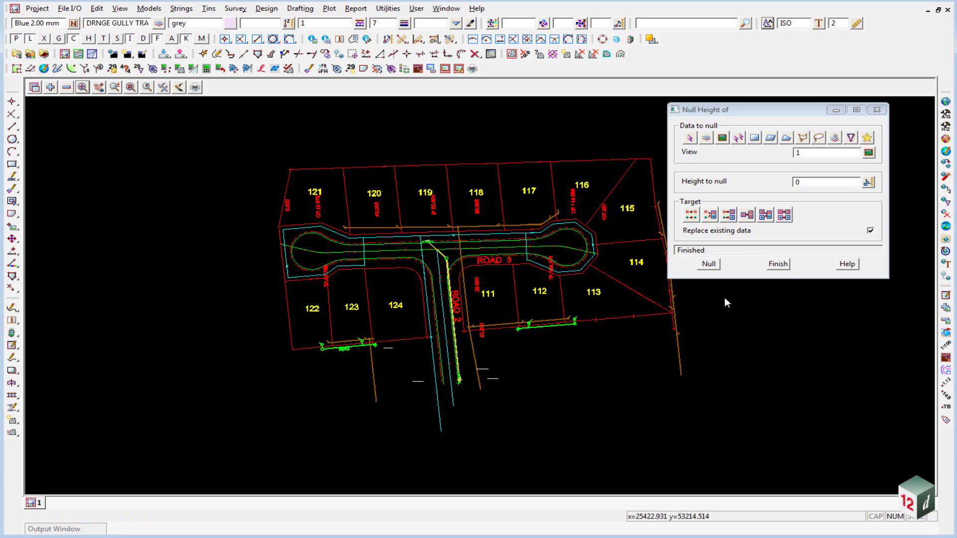
pyautogui.click(778, 264)
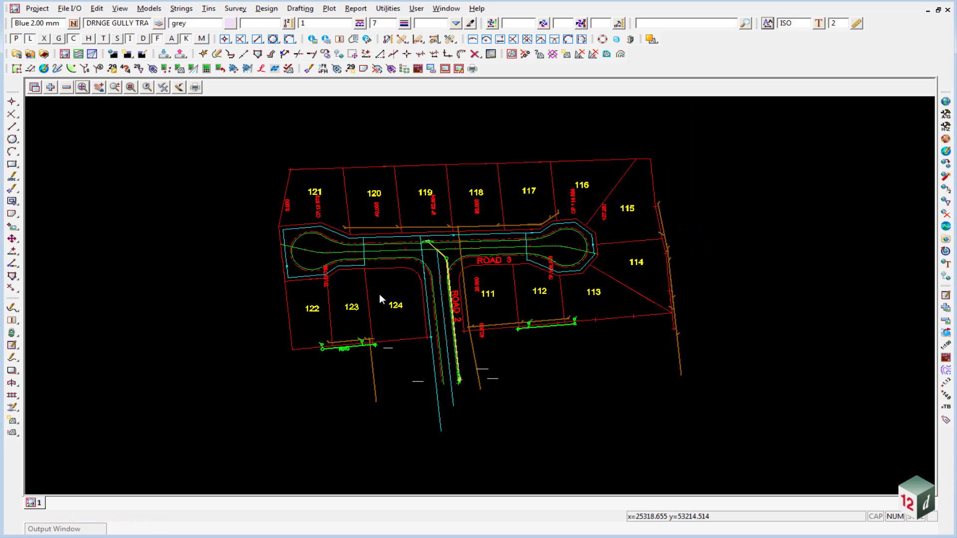
# Step: Inquire on the separate kerb lip strings around the western cul-de-sac head and along both sides of the adjoining road
pyautogui.scroll(5, 309, 238)
pyautogui.scroll(-3, 313, 251)
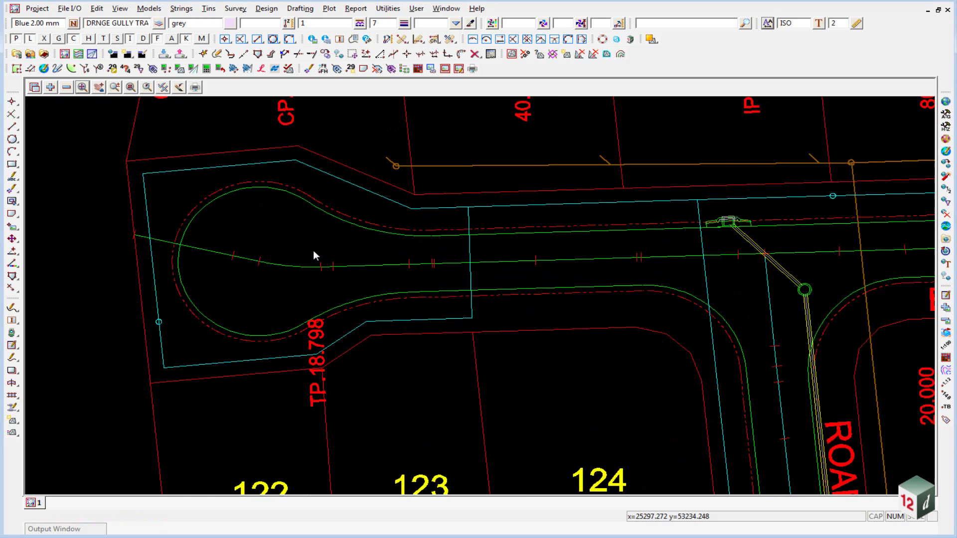
pyautogui.scroll(4, 309, 249)
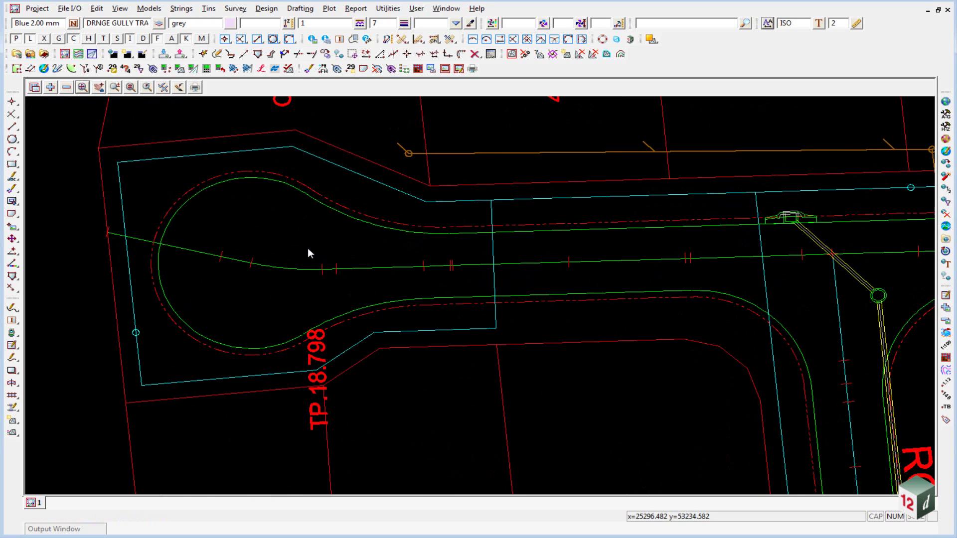
pyautogui.click(340, 39)
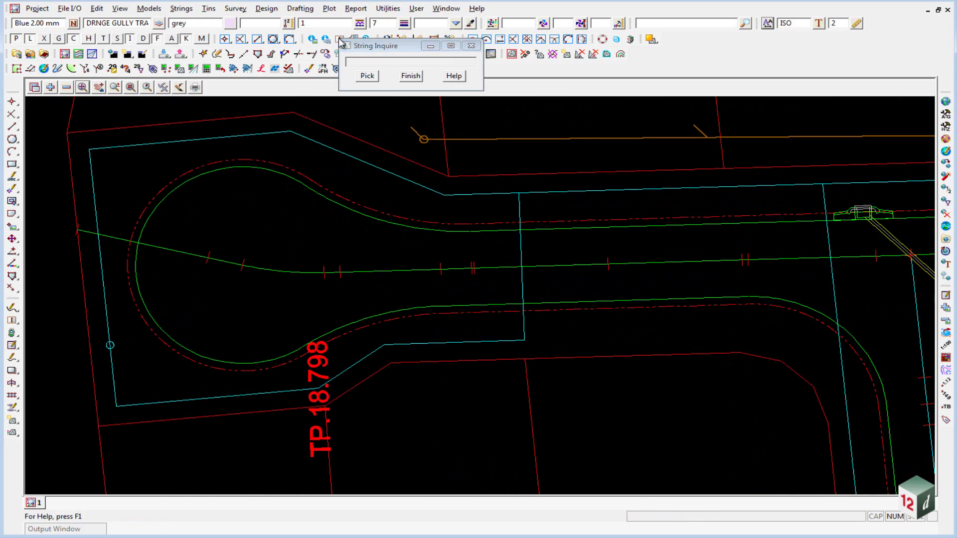
pyautogui.click(353, 220)
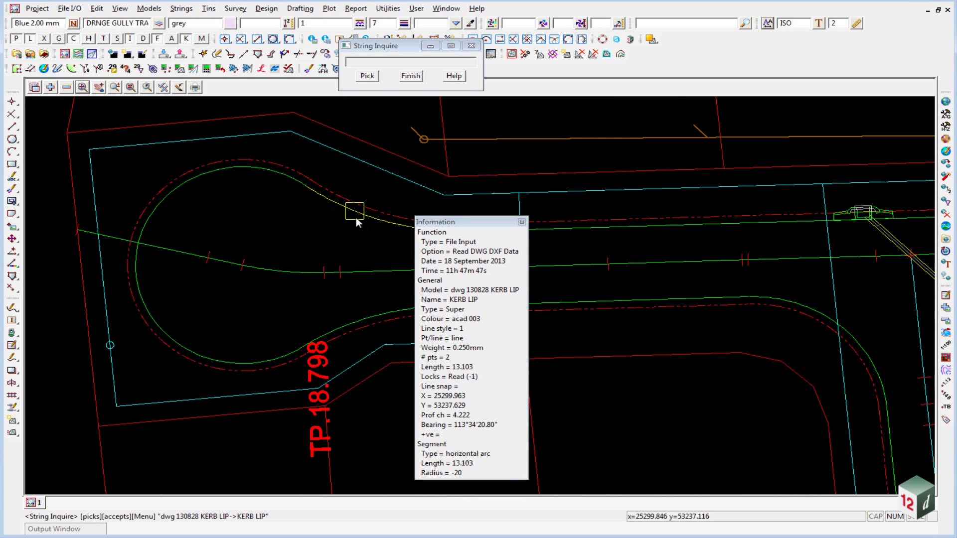
pyautogui.click(269, 171)
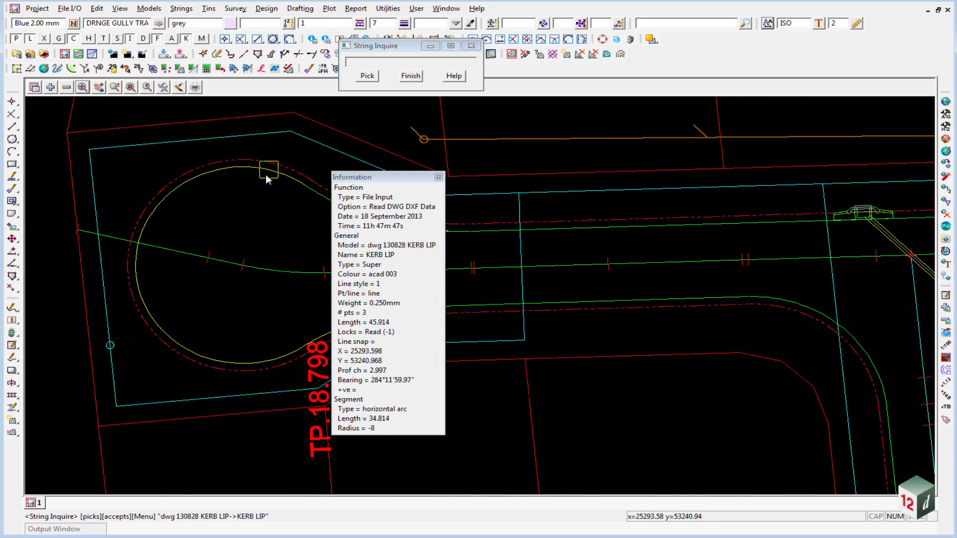
pyautogui.click(573, 302)
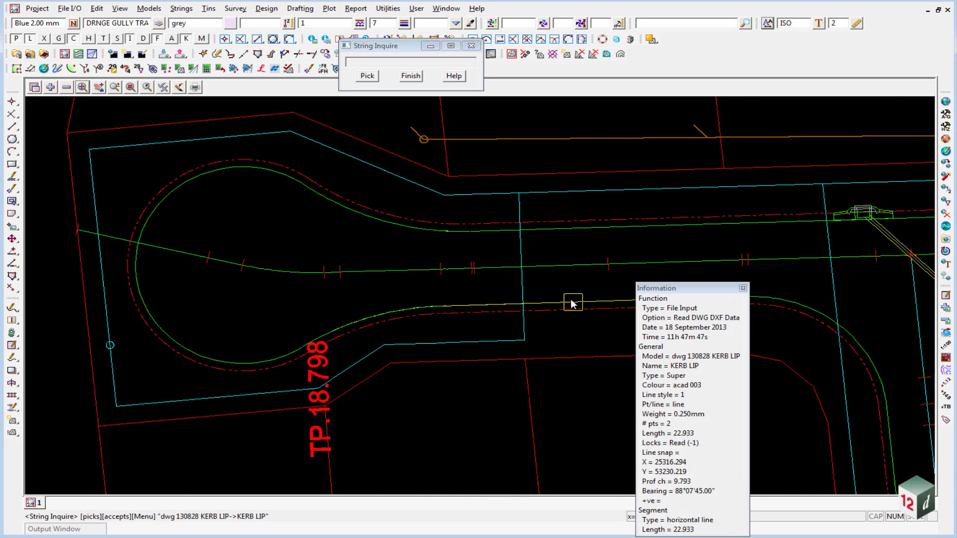
pyautogui.click(581, 229)
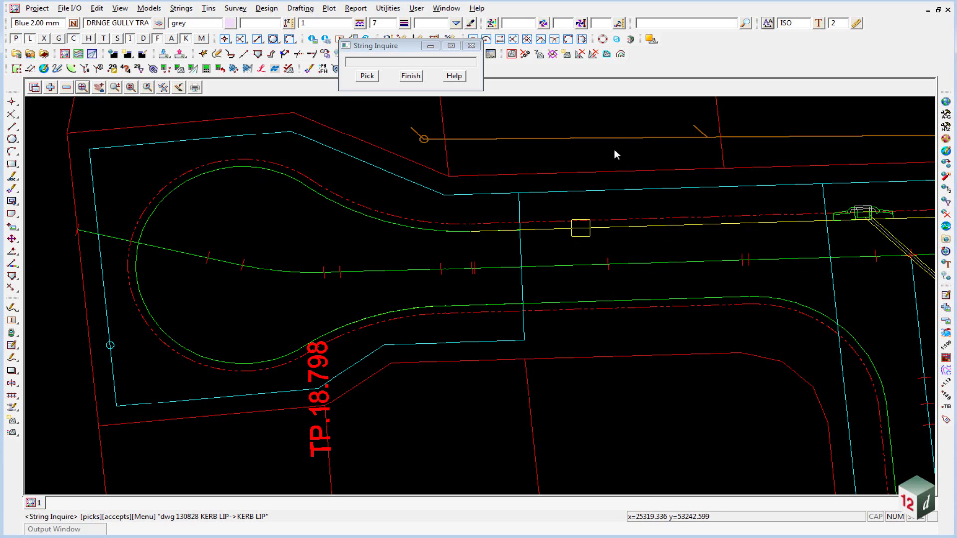
pyautogui.click(411, 76)
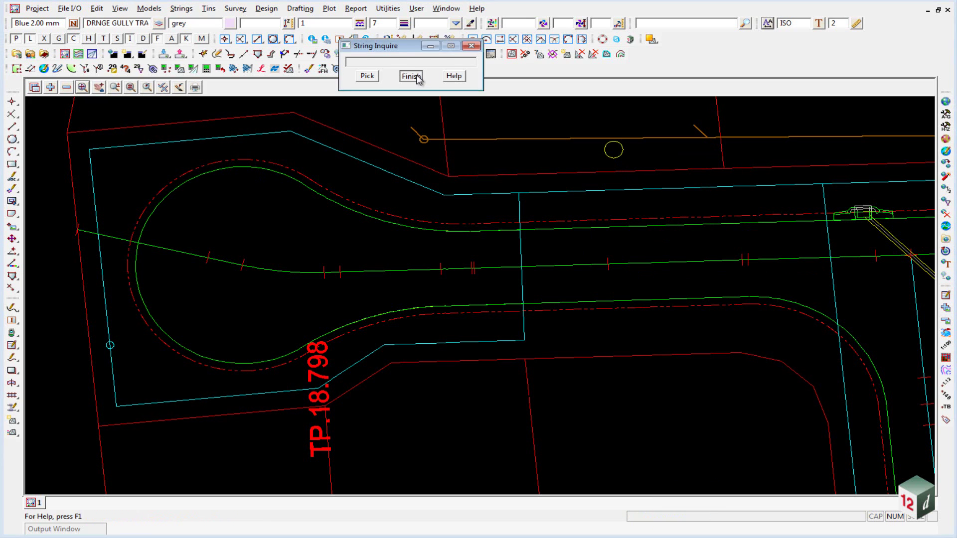
pyautogui.click(389, 9)
pyautogui.moveTo(430, 172)
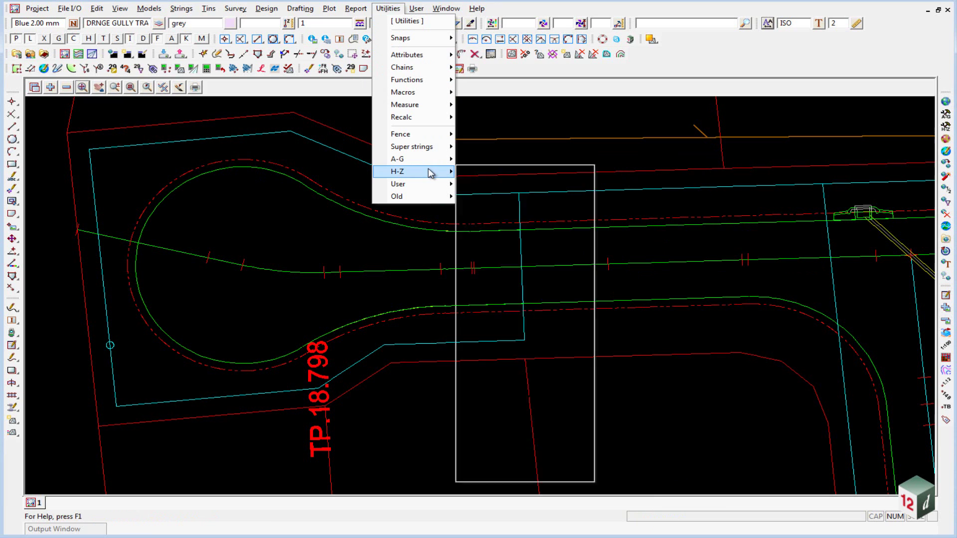
pyautogui.click(578, 111)
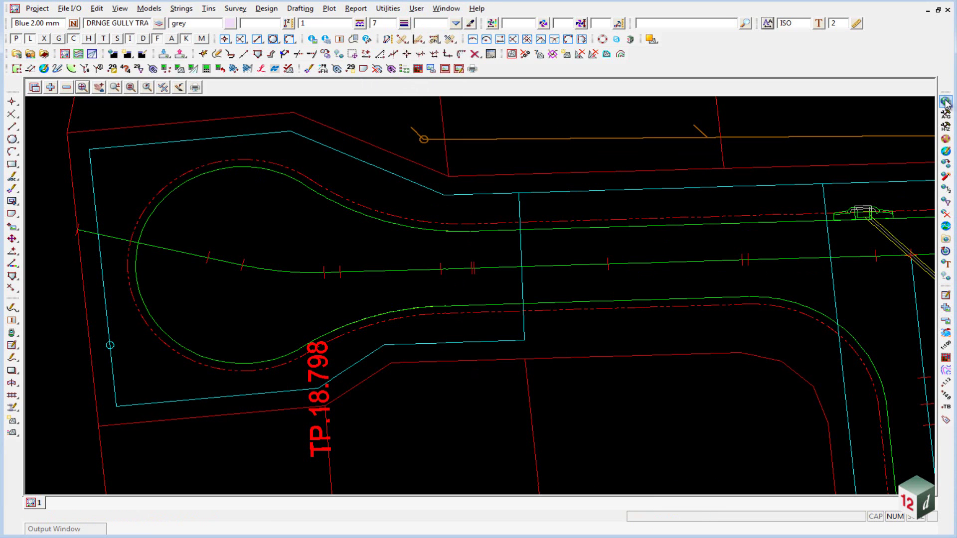
# Step: Open the Head to Tail Strings utility and choose view 1 as the data to join
pyautogui.click(945, 228)
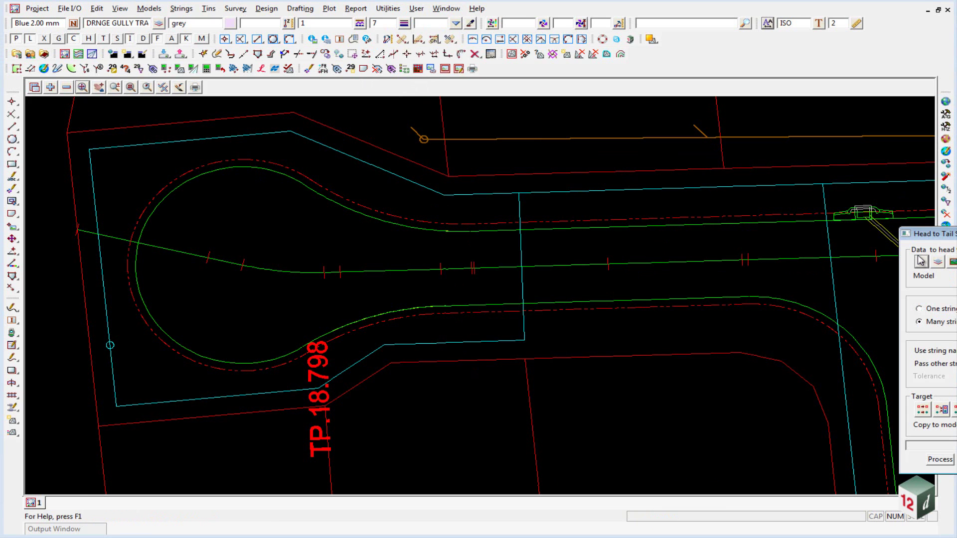
pyautogui.moveTo(945, 232); pyautogui.dragTo(649, 37)
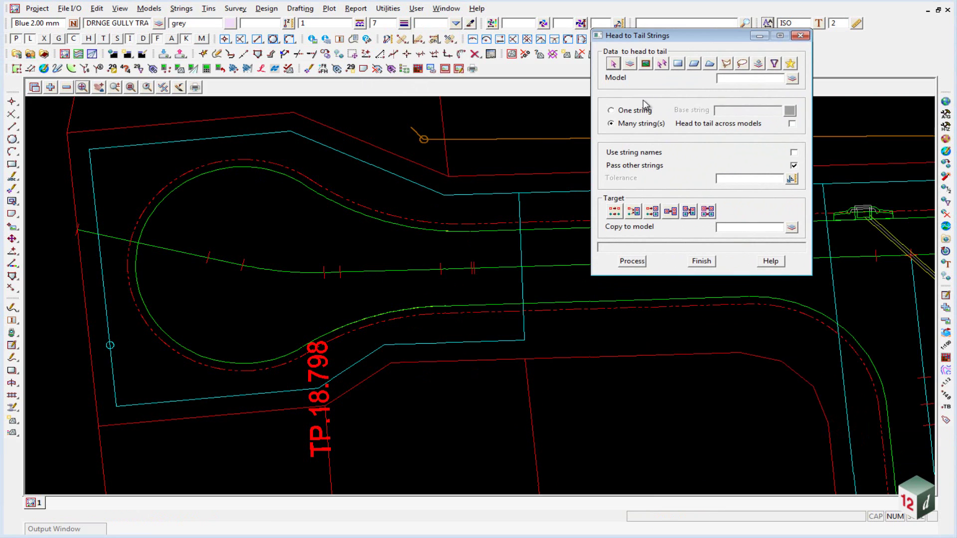
pyautogui.click(646, 64)
pyautogui.click(791, 79)
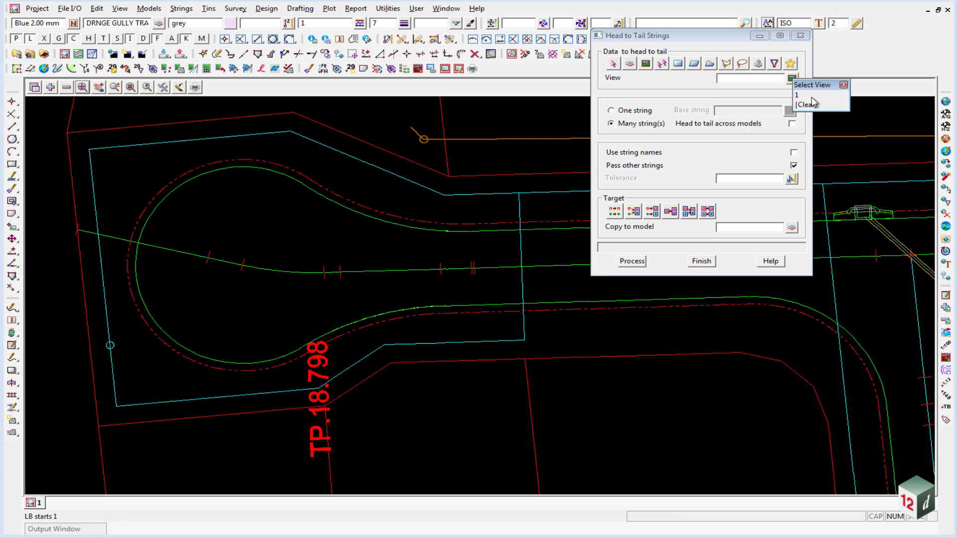
pyautogui.click(812, 96)
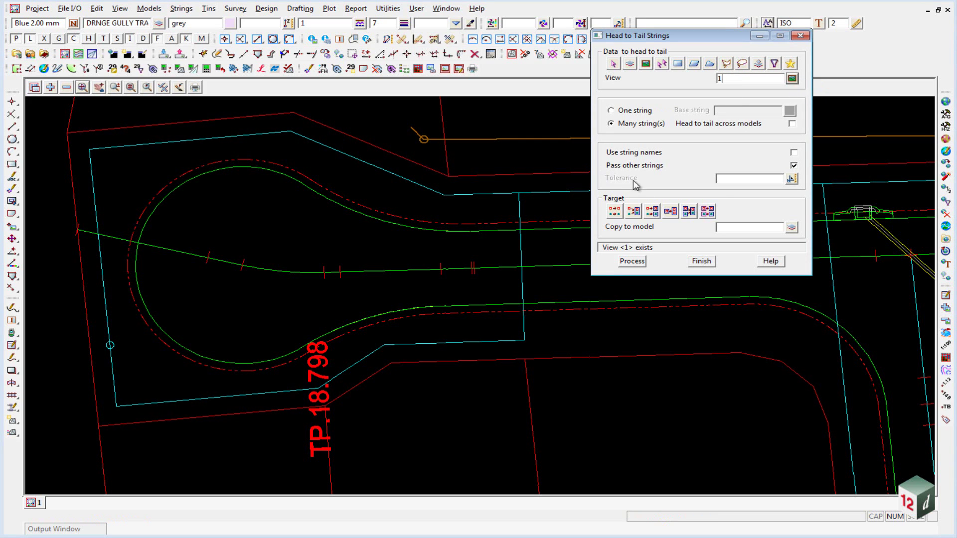
# Step: Join the strings head to tail with a tolerance of 0.001, targeting the original models and replacing the existing data
pyautogui.click(731, 179)
pyautogui.write('0.')
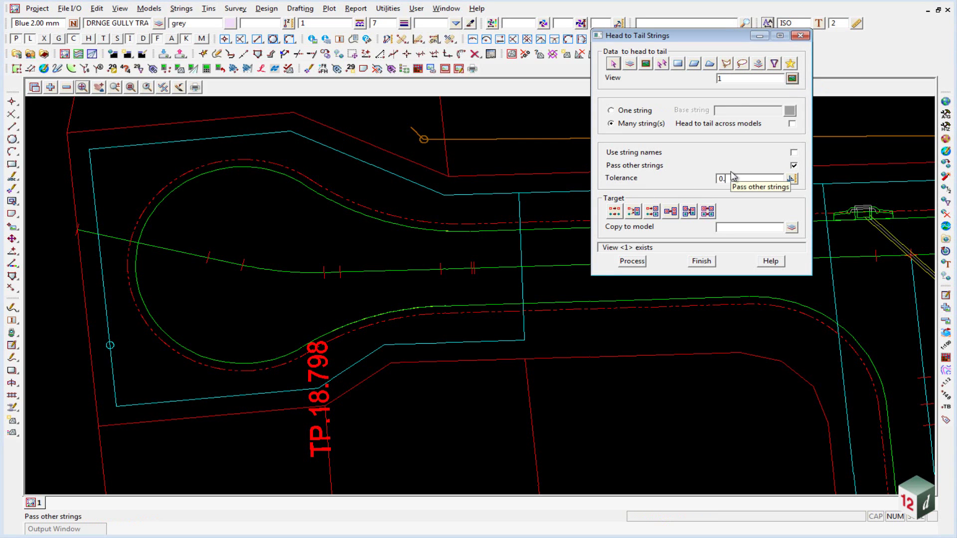
pyautogui.write('001')
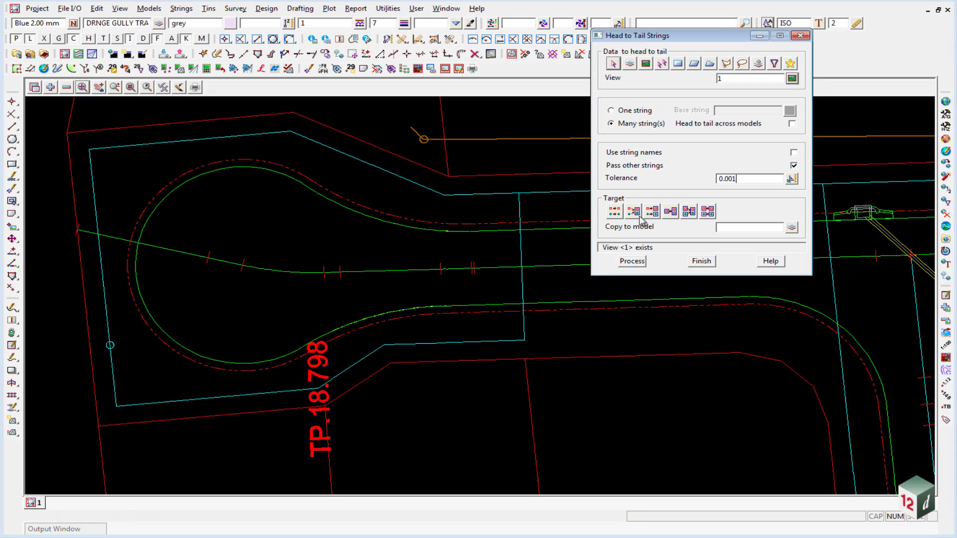
pyautogui.click(614, 211)
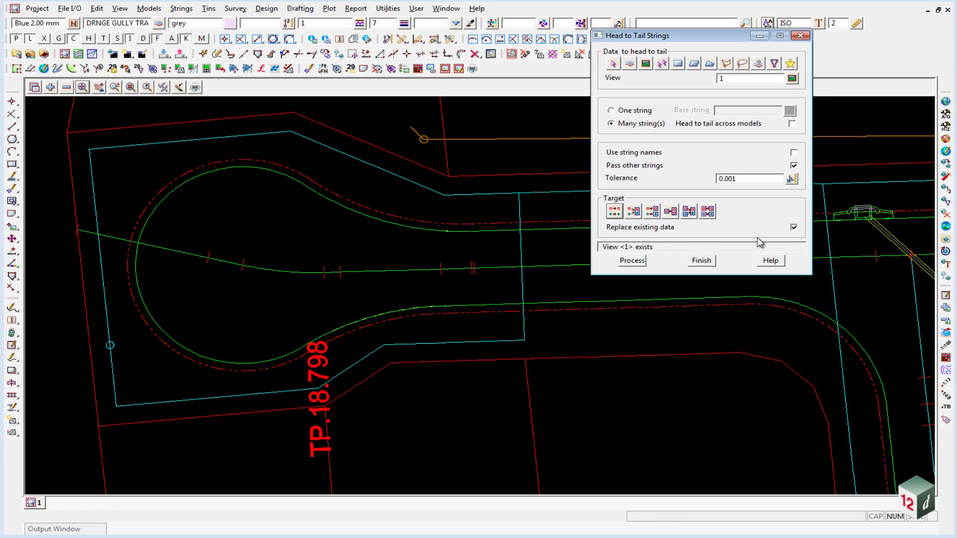
pyautogui.click(625, 264)
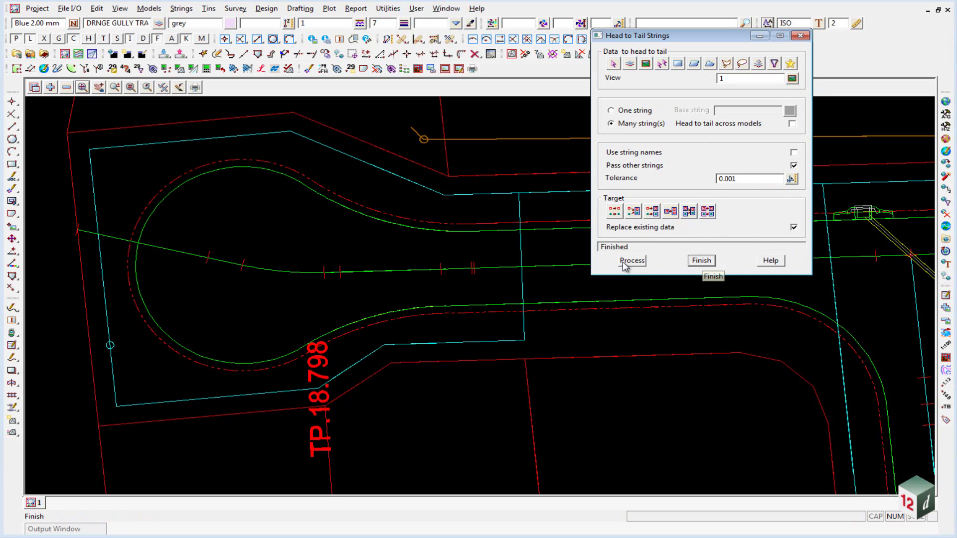
# Step: Inquire on the kerb lip string around the western cul-de-sac head and close the head to tail and inquire dialogs
pyautogui.click(338, 41)
pyautogui.click(349, 212)
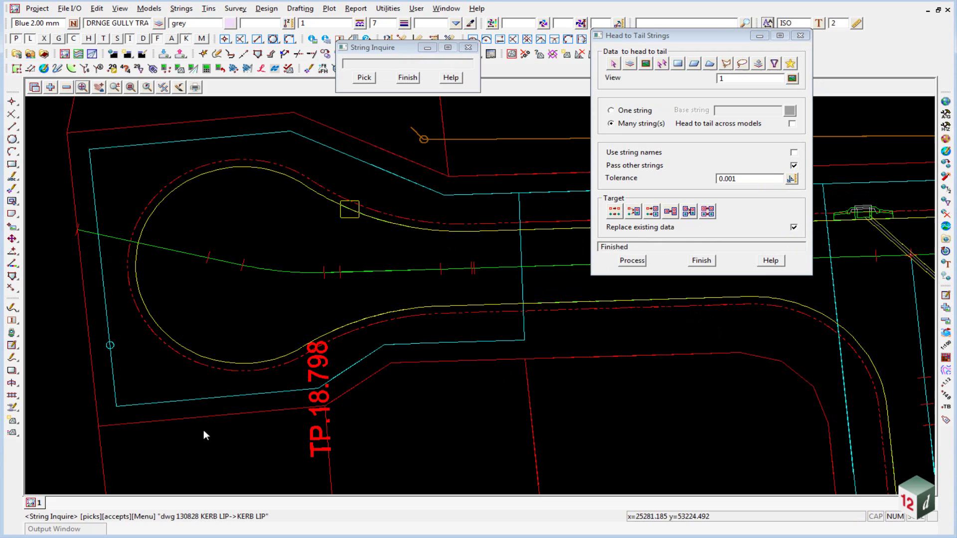
pyautogui.click(690, 258)
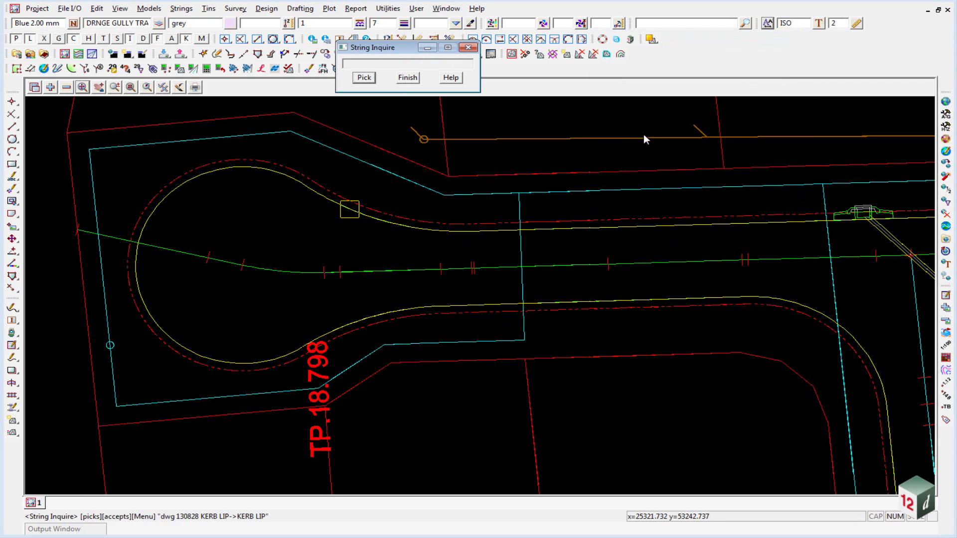
pyautogui.click(407, 79)
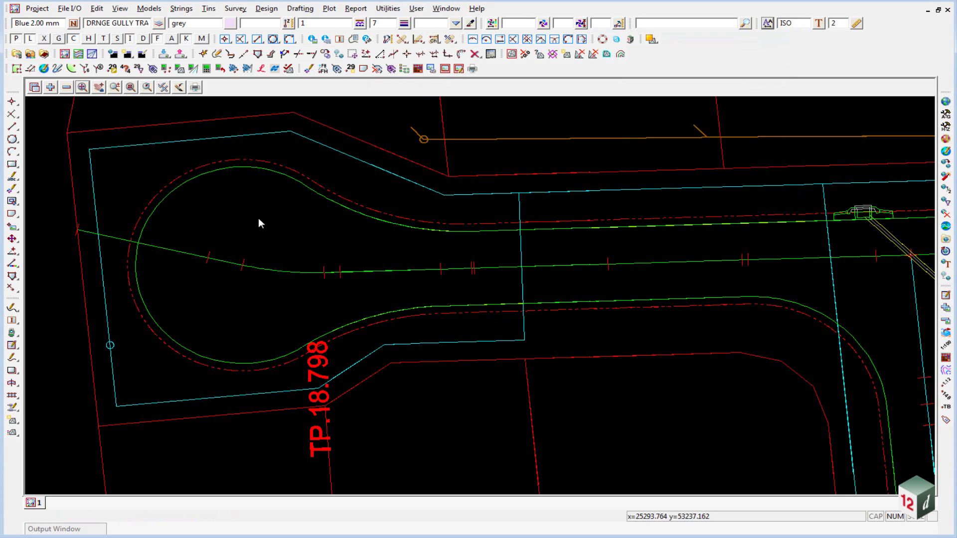
pyautogui.scroll(-3, 309, 228)
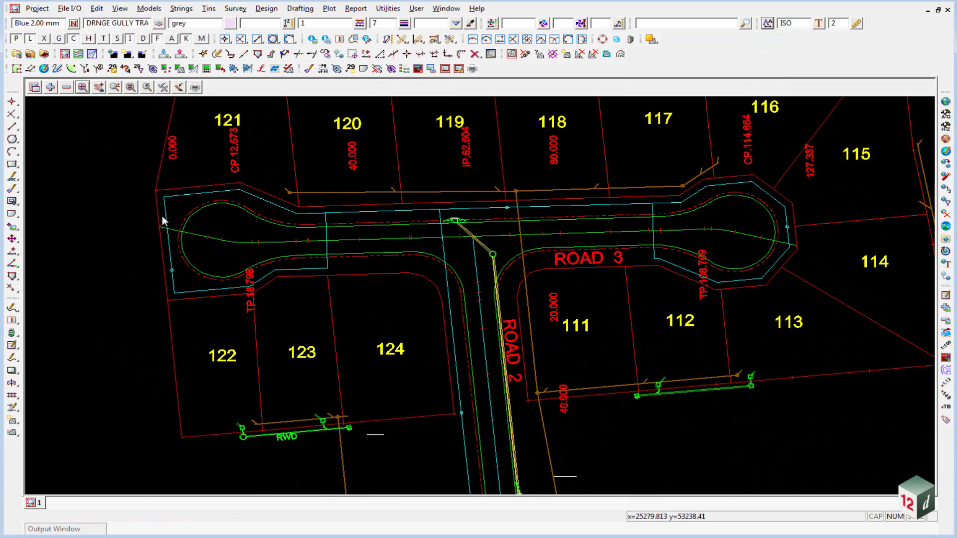
pyautogui.scroll(3, 461, 229)
pyautogui.scroll(-4, 339, 162)
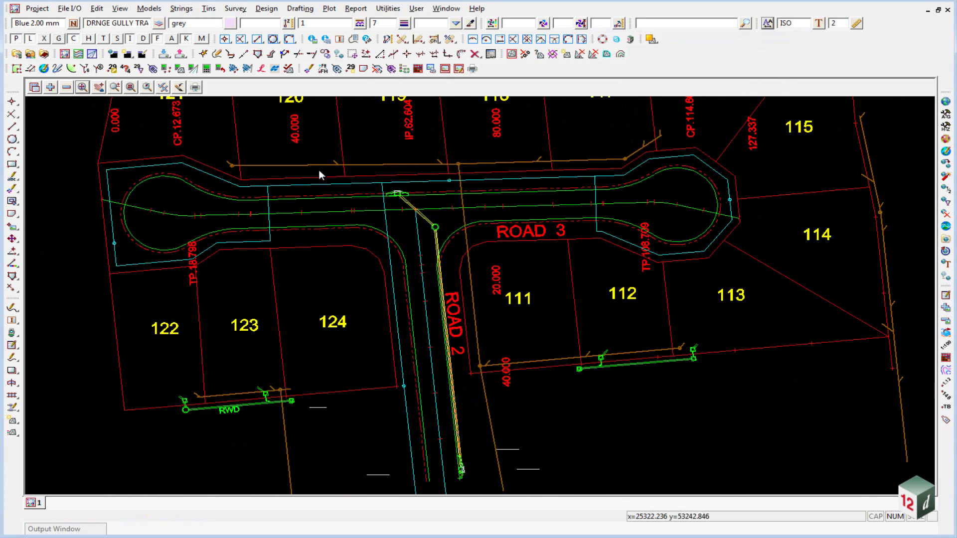
pyautogui.scroll(-2, 354, 316)
pyautogui.scroll(2, 326, 216)
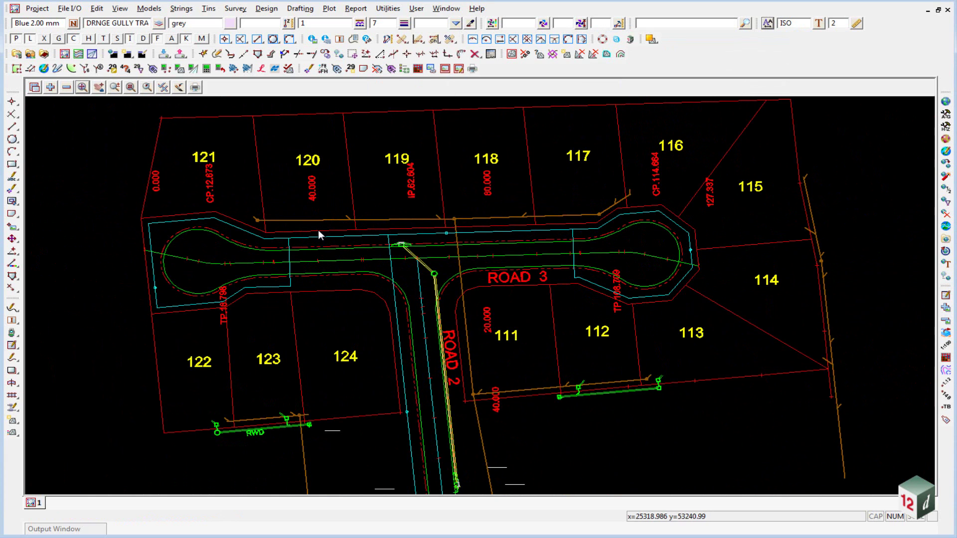
pyautogui.click(388, 9)
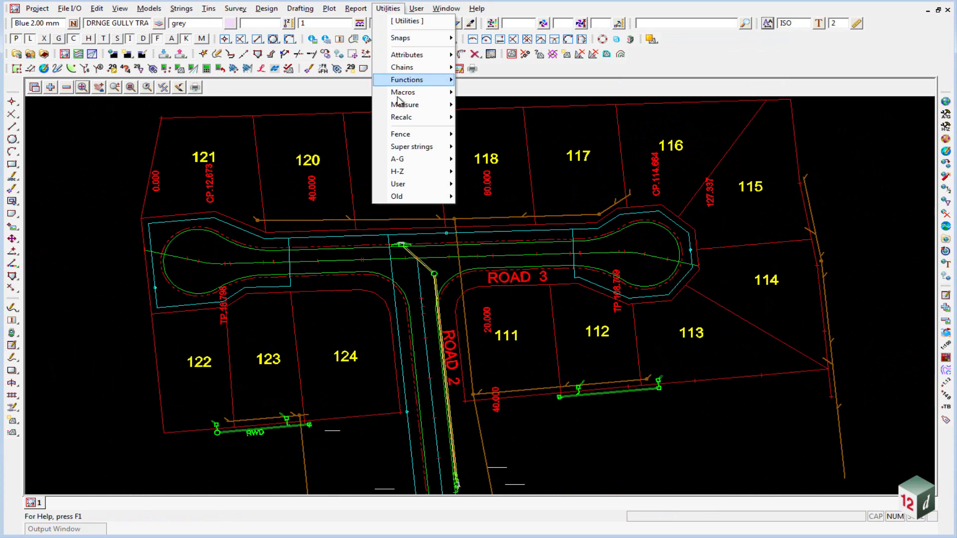
pyautogui.moveTo(426, 160)
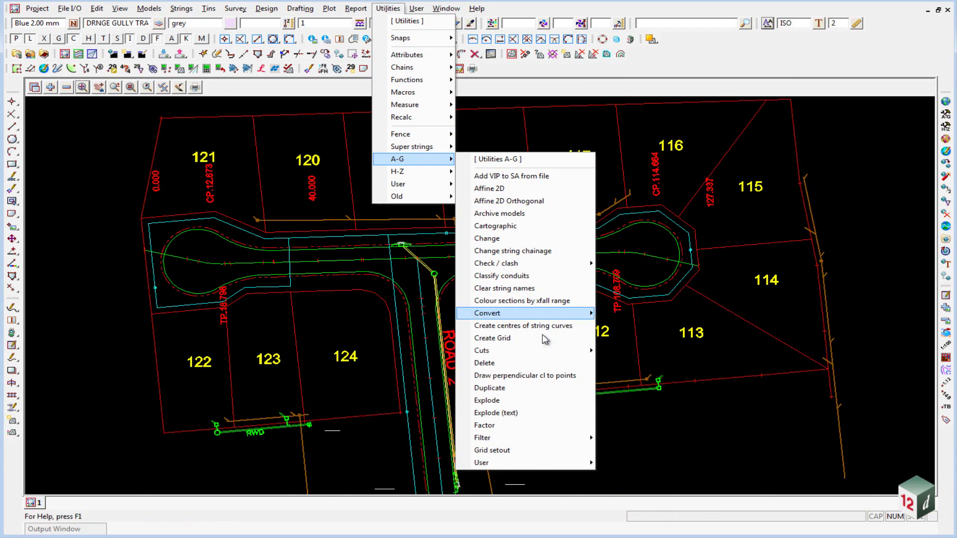
pyautogui.moveTo(554, 438)
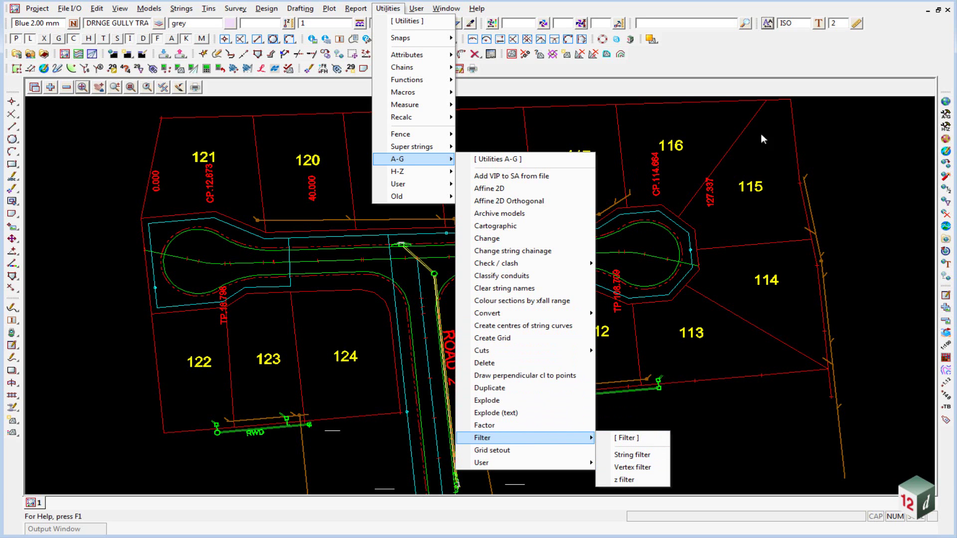
pyautogui.click(847, 129)
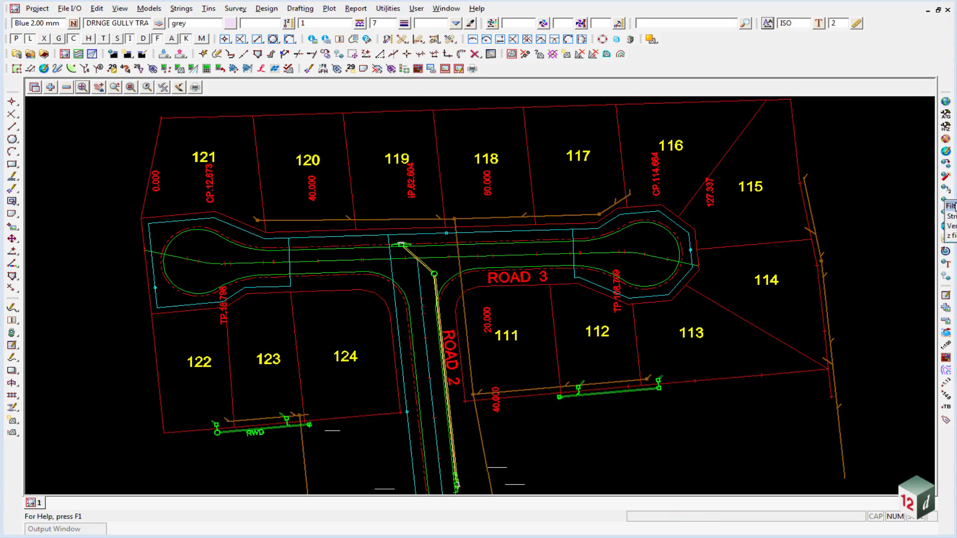
# Step: Open the vertex filter utility and choose view 1 as the data to filter
pyautogui.click(945, 202)
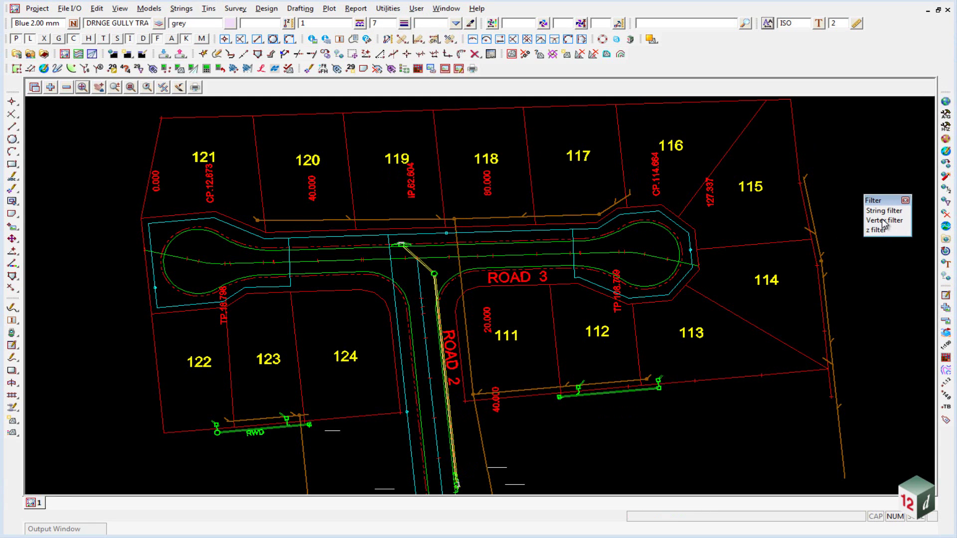
pyautogui.click(921, 222)
pyautogui.moveTo(934, 216); pyautogui.dragTo(526, 121)
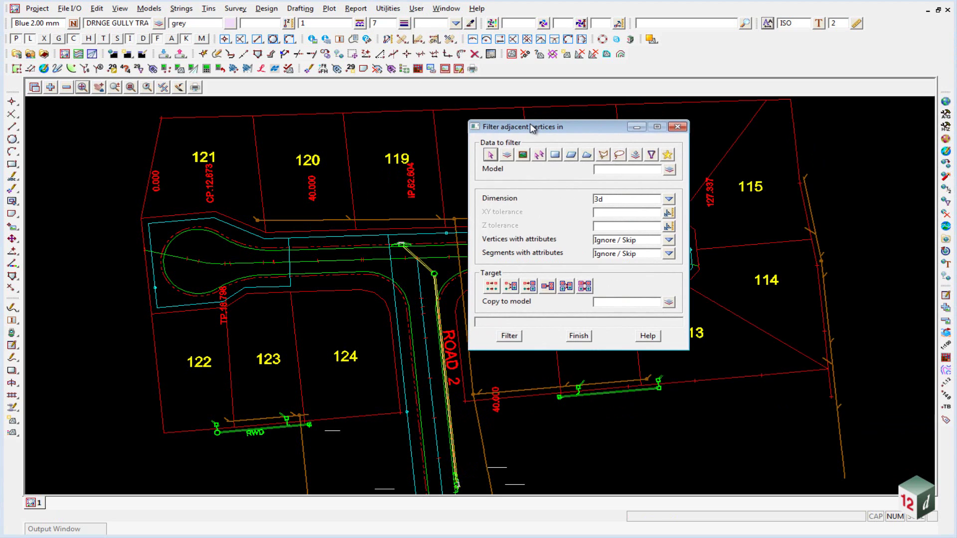
pyautogui.click(523, 156)
pyautogui.click(668, 170)
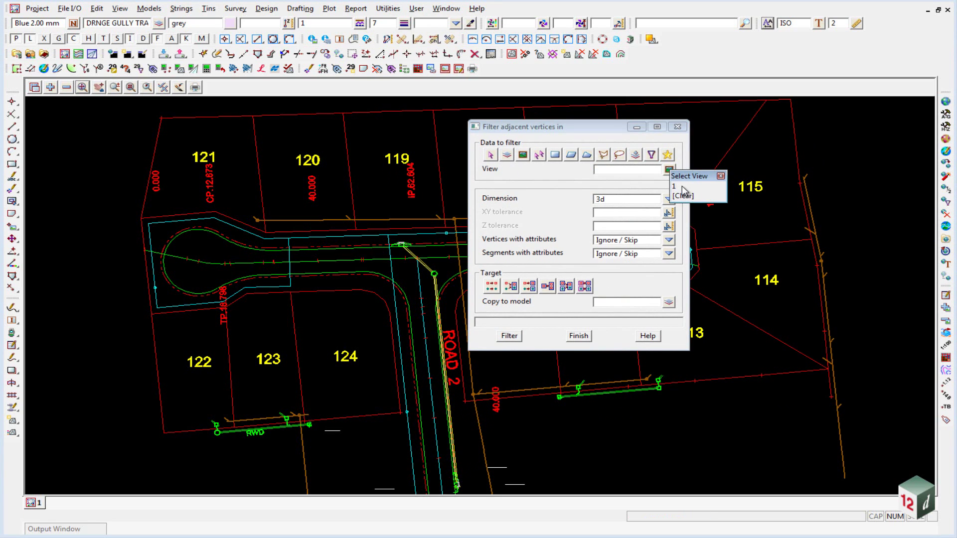
pyautogui.click(679, 186)
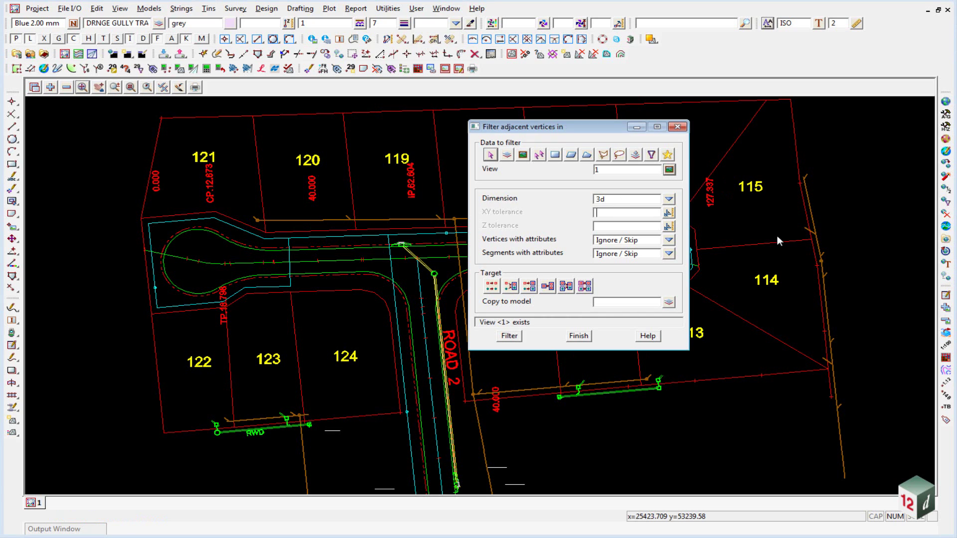
# Step: Filter adjacent vertices with XY and Z tolerances of 0.001, replacing the existing data in the original models, and close the filter
pyautogui.write('0')
pyautogui.press('Return')
pyautogui.write('0.')
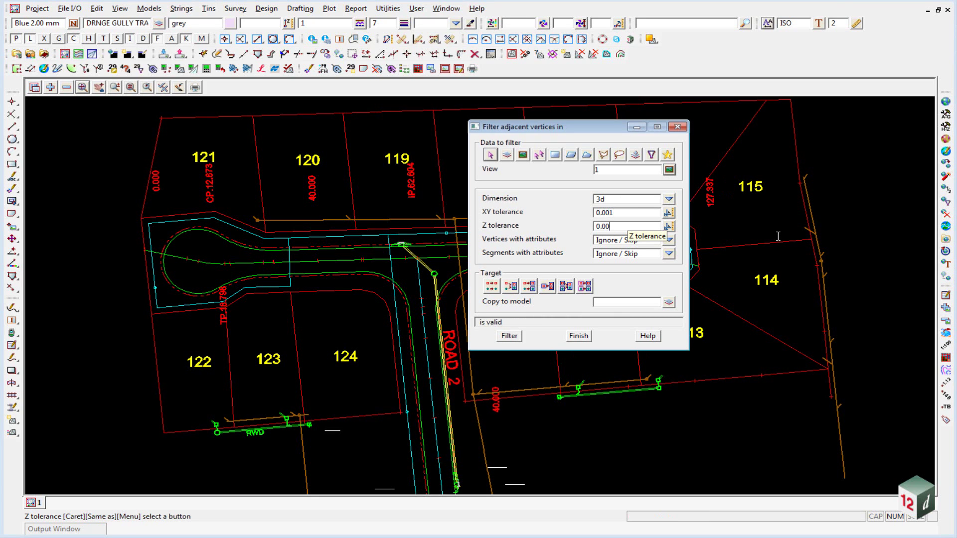
pyautogui.press('Return')
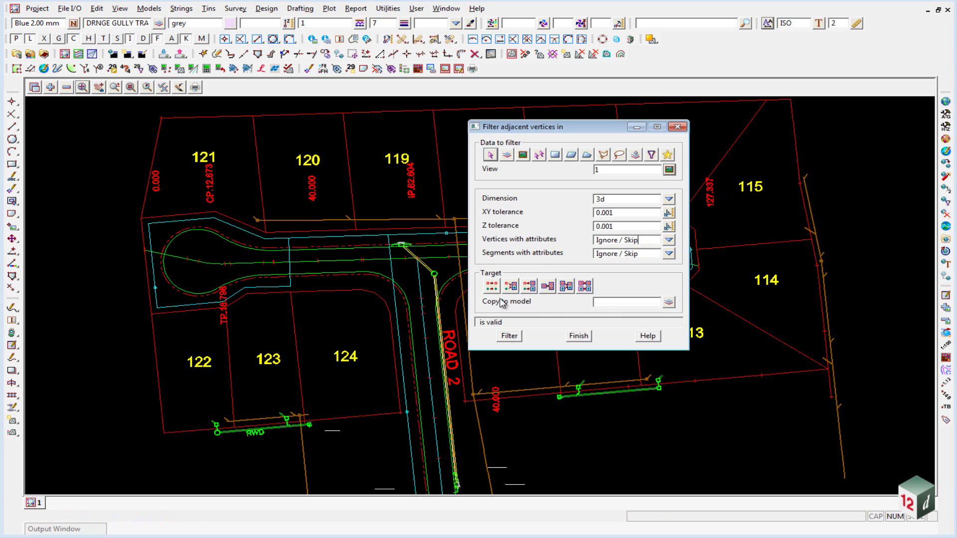
pyautogui.click(492, 286)
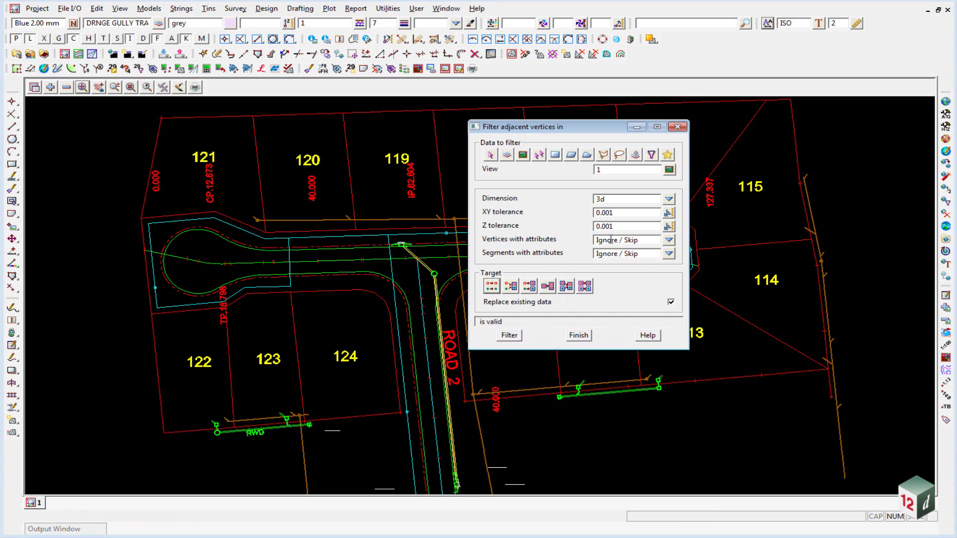
pyautogui.click(509, 334)
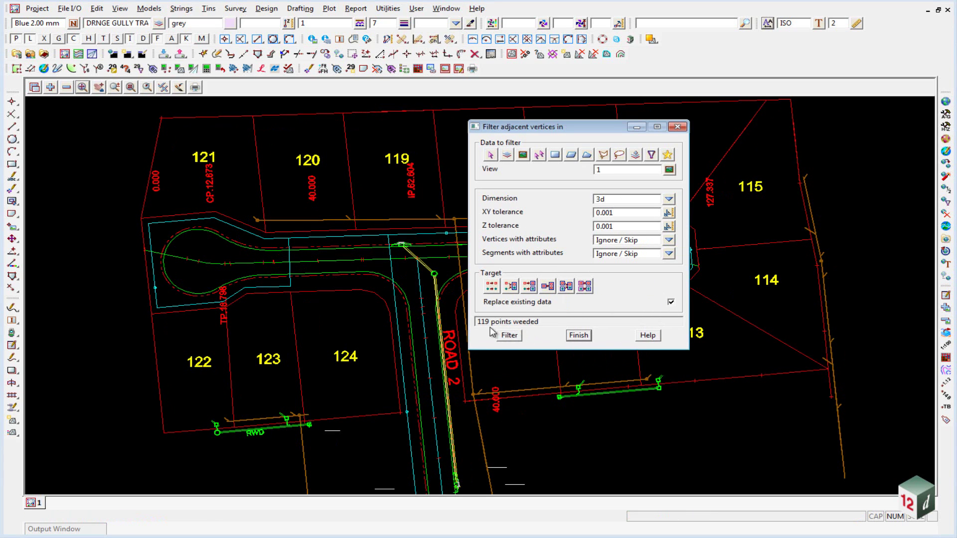
pyautogui.moveTo(550, 323); pyautogui.dragTo(448, 332)
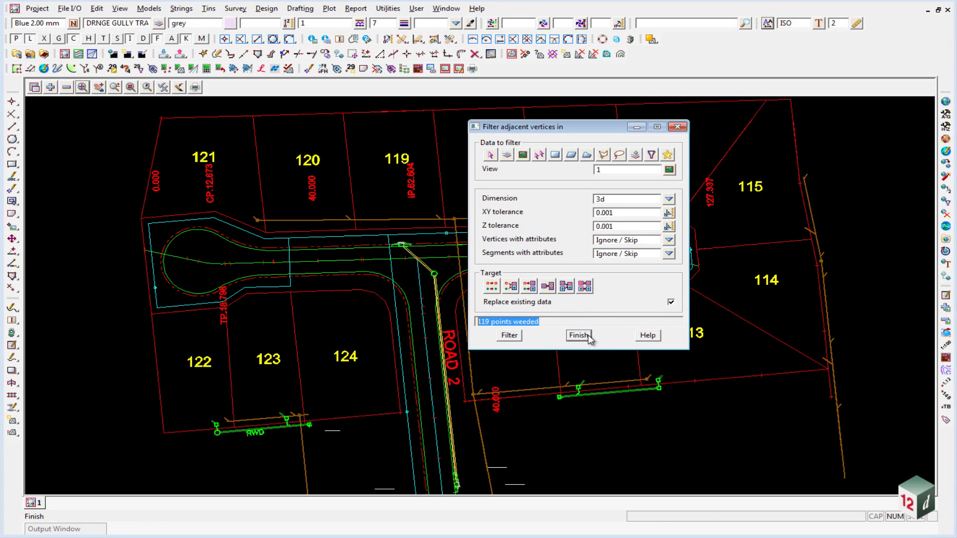
pyautogui.press('Escape')
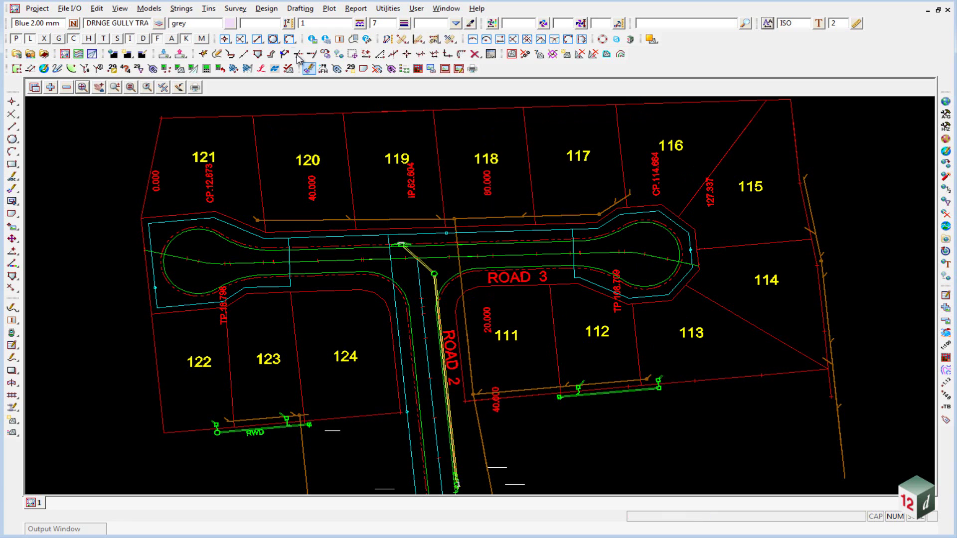
# Step: Inquire on the Road 3 alignment string near the western cul-de-sac to check its direction
pyautogui.click(339, 40)
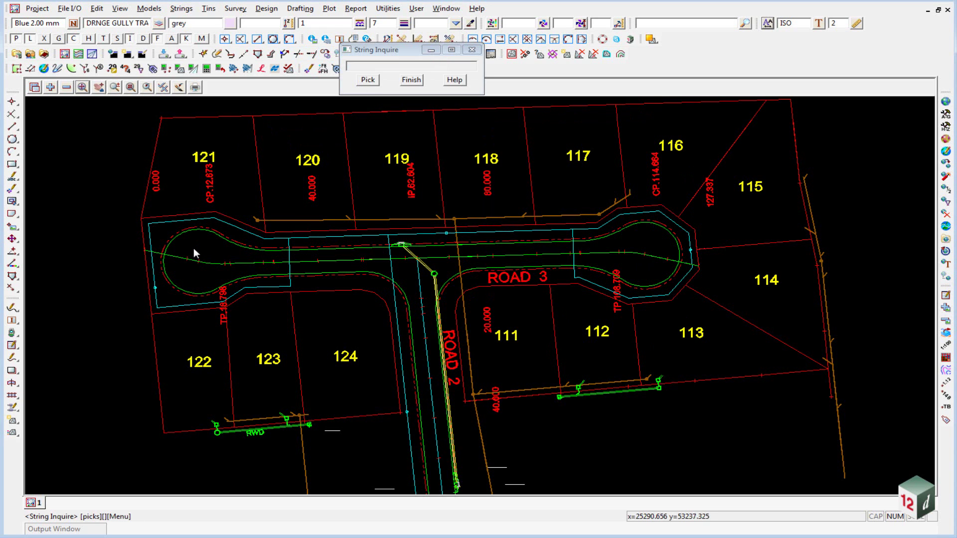
pyautogui.click(208, 272)
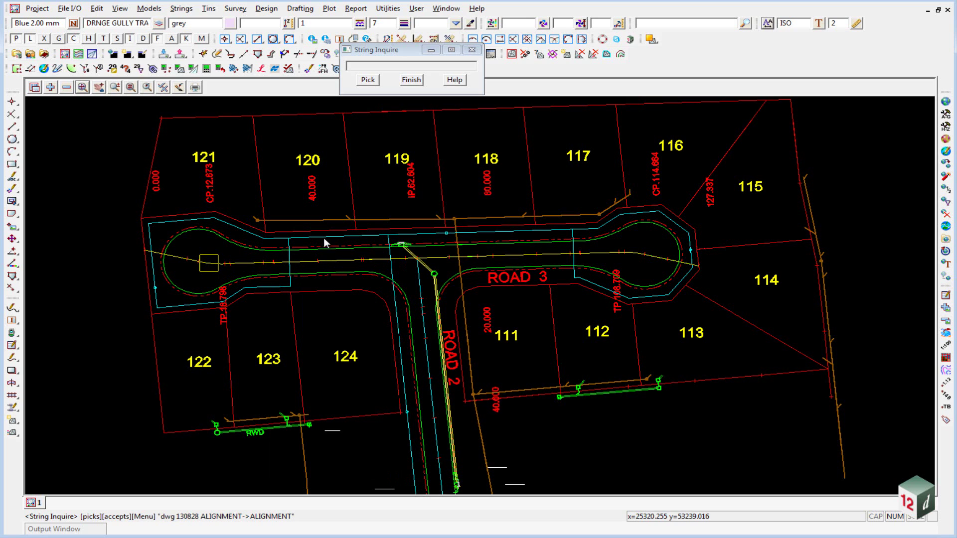
pyautogui.click(411, 80)
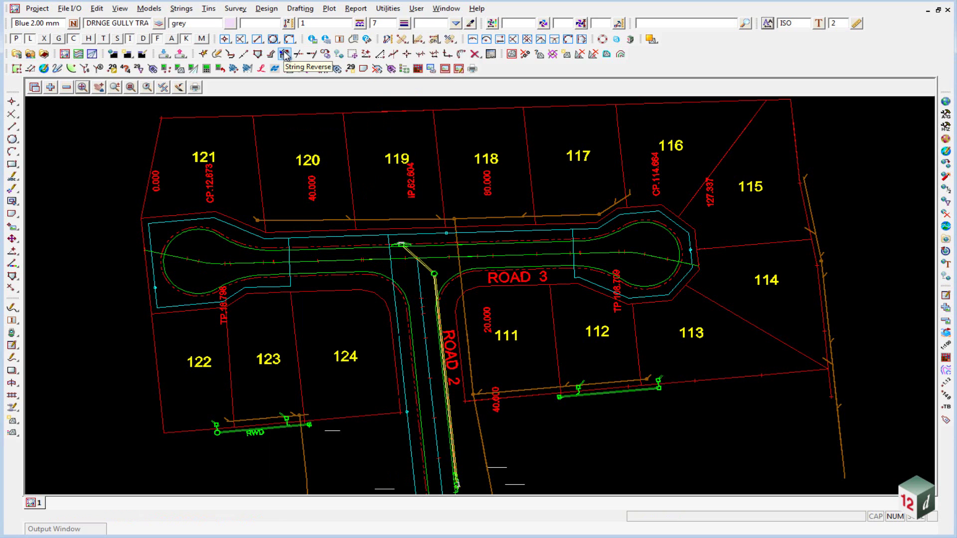
# Step: Reverse the direction of the Road 3 alignment string
pyautogui.click(11, 277)
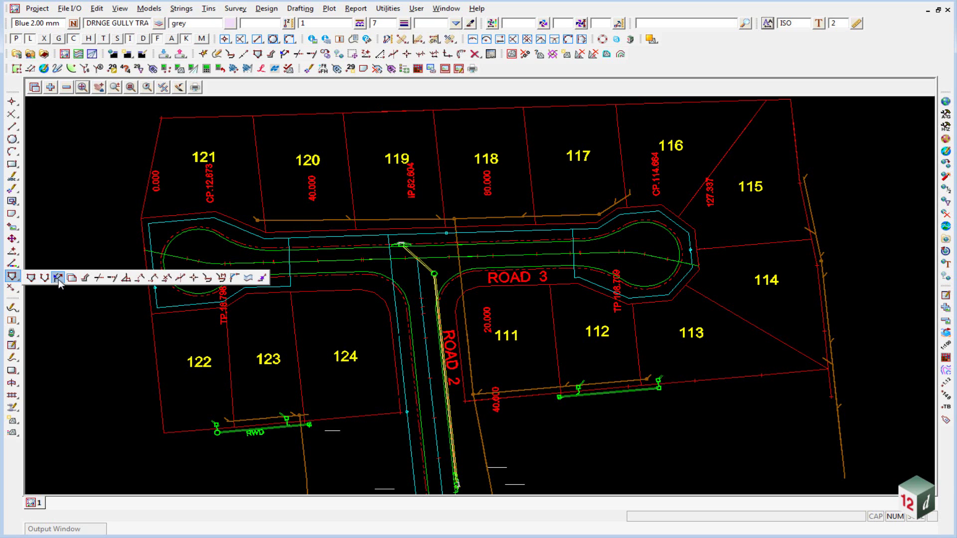
pyautogui.click(58, 278)
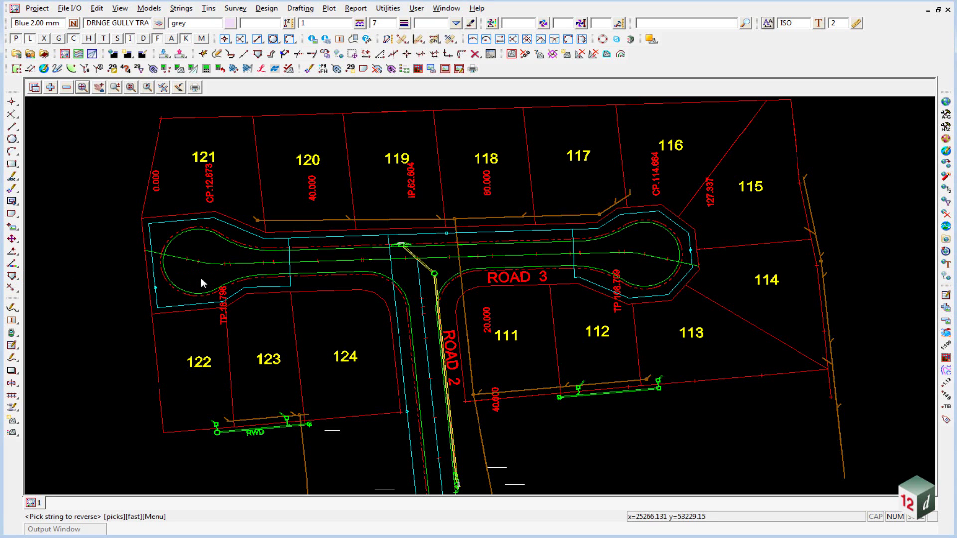
pyautogui.click(242, 264)
pyautogui.click(242, 265)
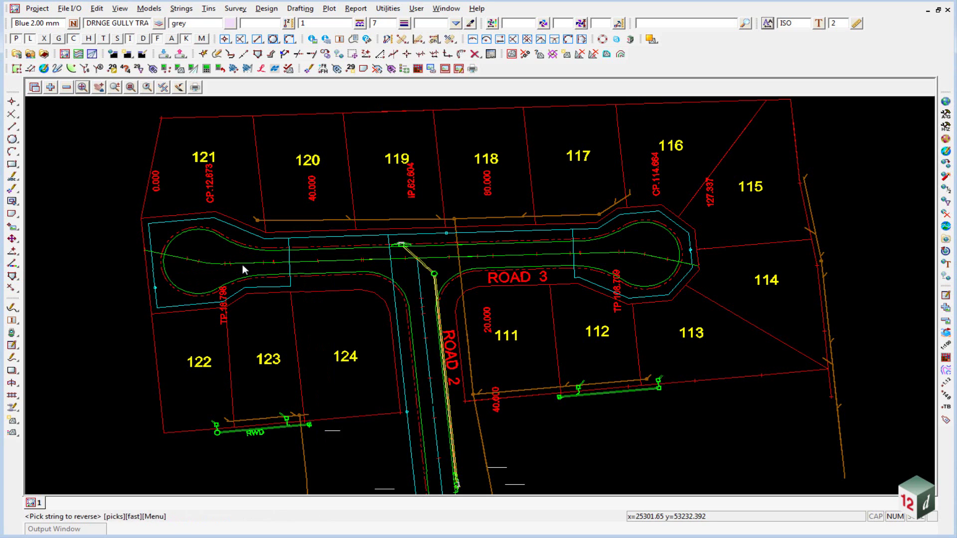